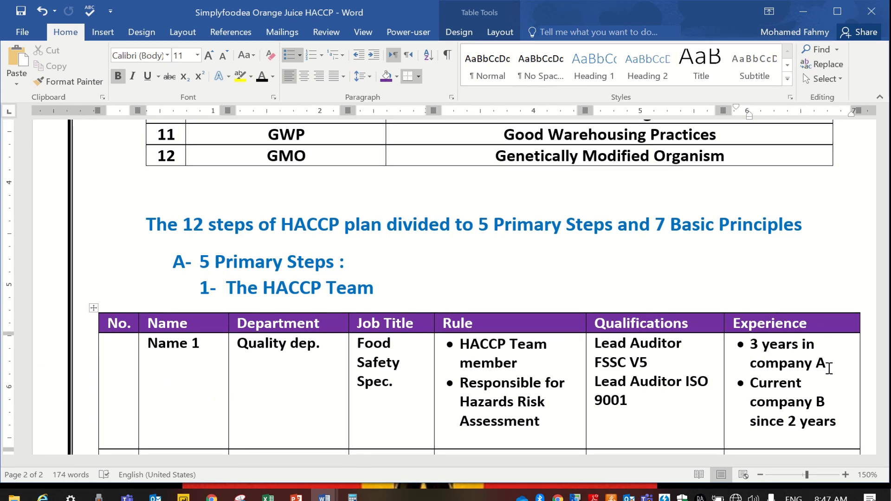
Step: Vertically centre the first member's row, Name through Experience, using Align Center Left
scroll(632, 329, down, 3)
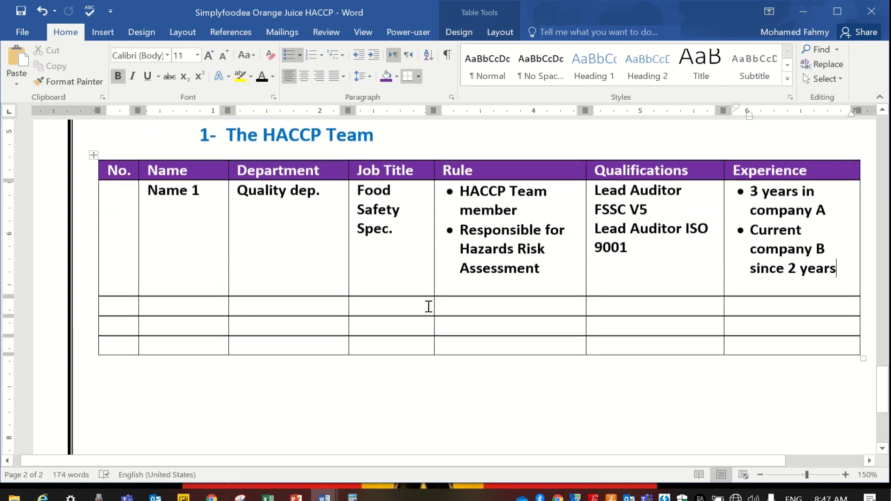
drag(155, 192, 777, 237)
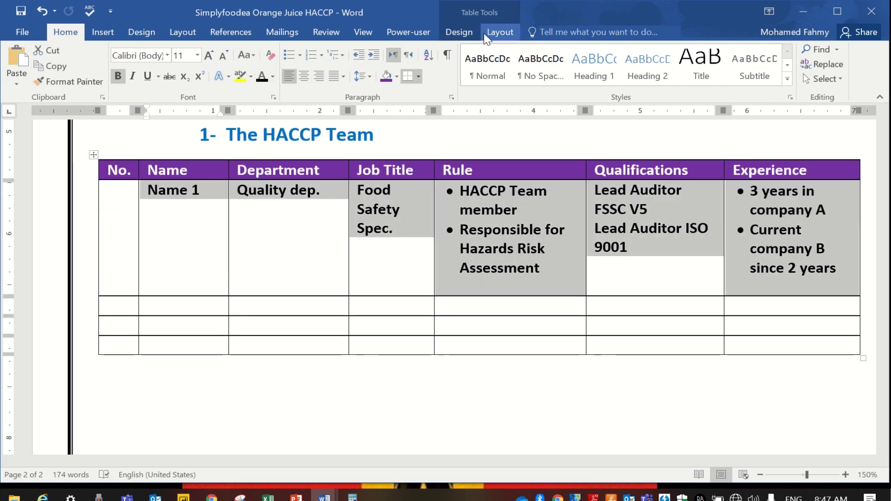
click(500, 32)
click(610, 65)
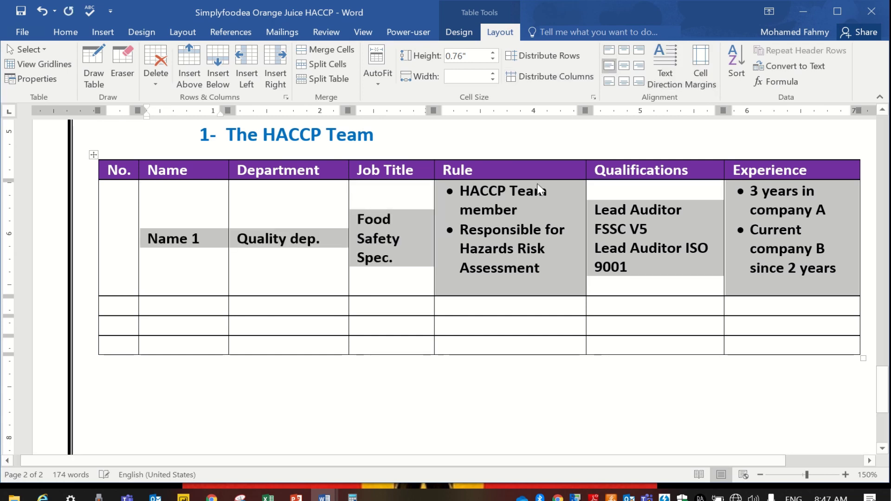
click(460, 249)
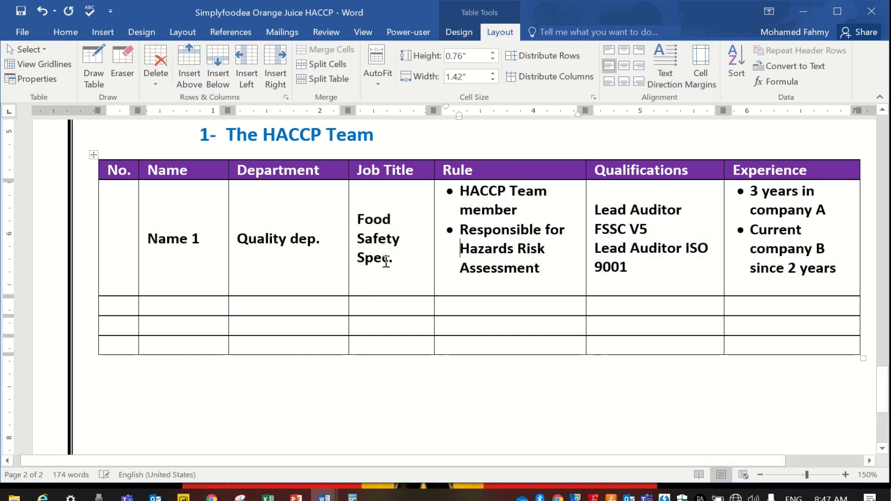
Step: Enter Name 2 and paste Quality dep. as its department in the second row
click(164, 305)
text(N)
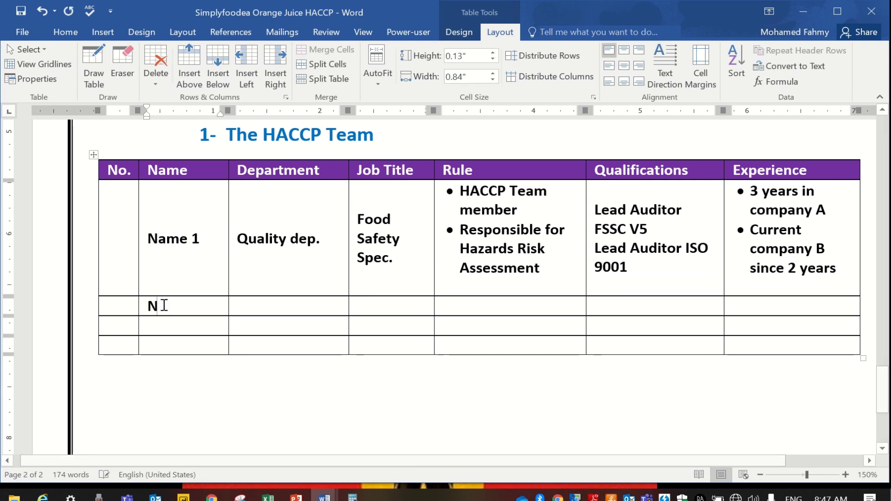
text(ame 2)
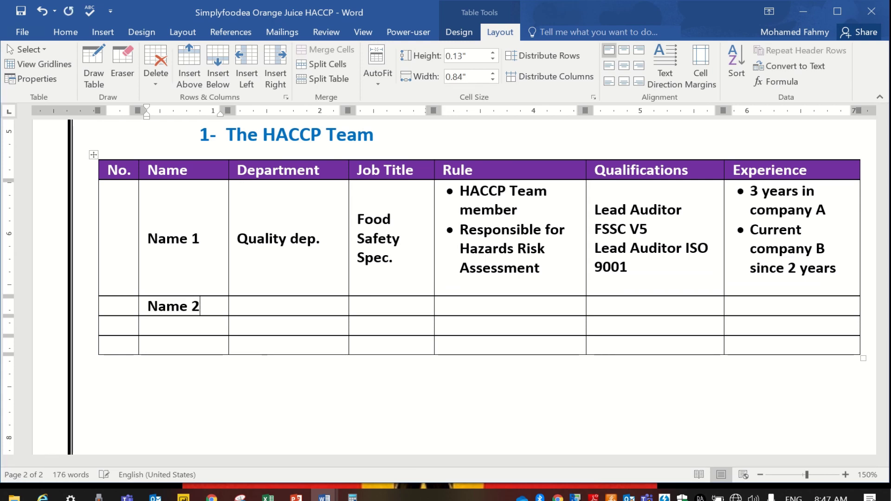
key(Tab)
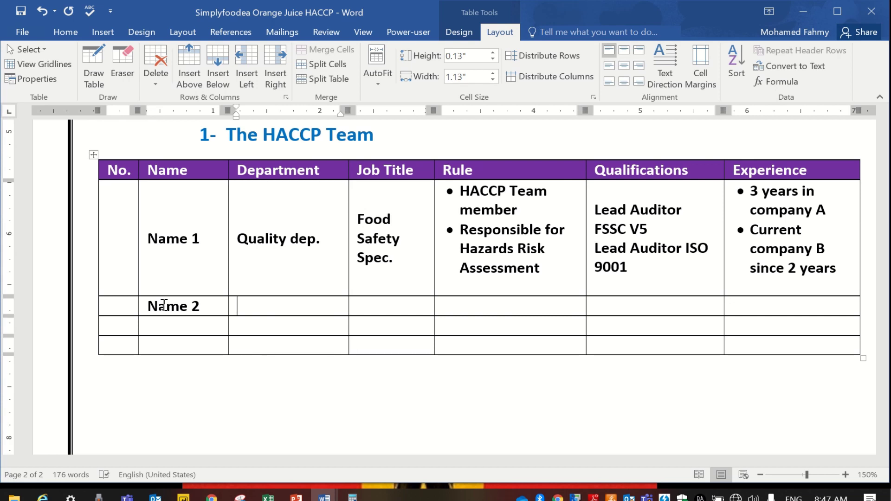
drag(238, 239, 321, 241)
click(288, 307)
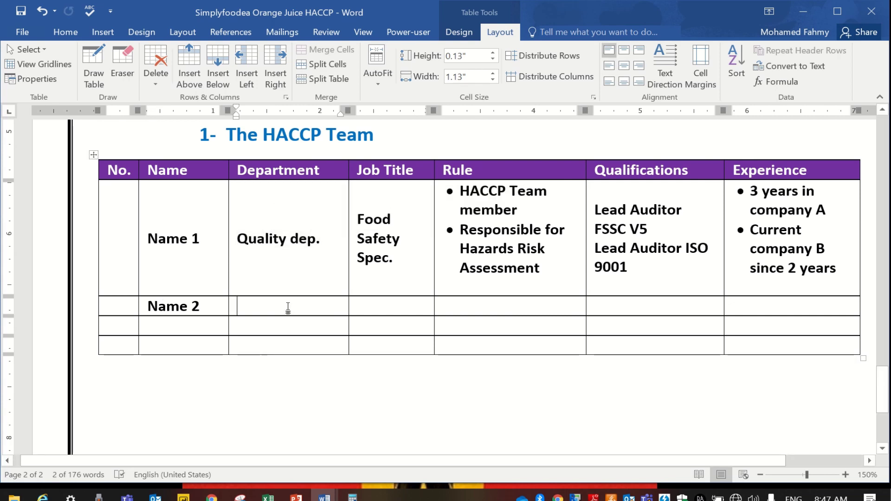
text(Quality dep.)
Step: Narrow the Name, Department and Job Title columns and set both member names to size 8
drag(348, 214, 328, 213)
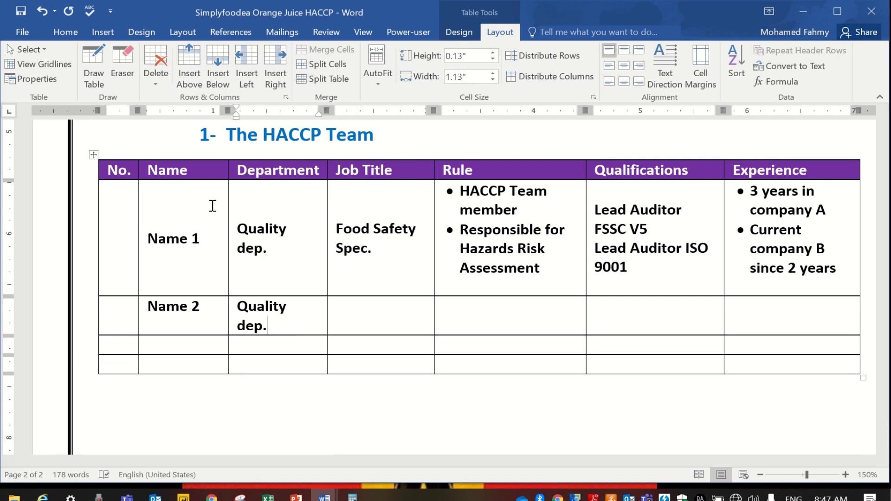
drag(228, 199, 198, 200)
drag(175, 314, 160, 247)
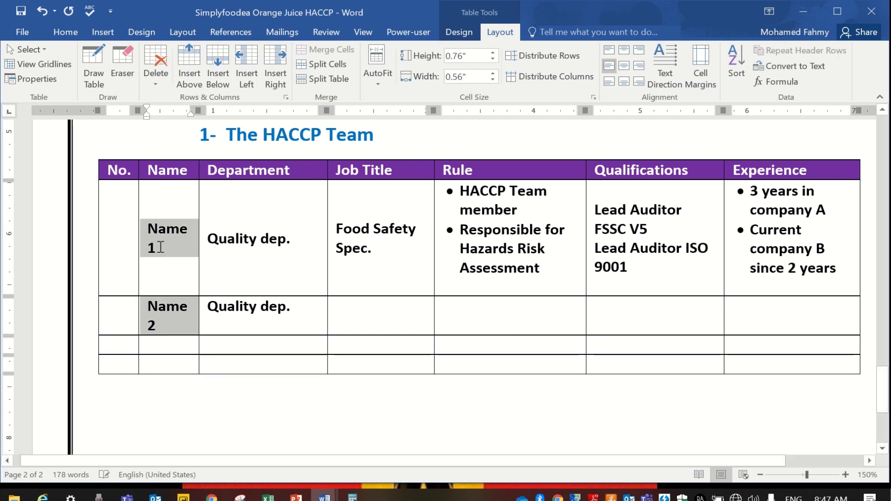
click(255, 203)
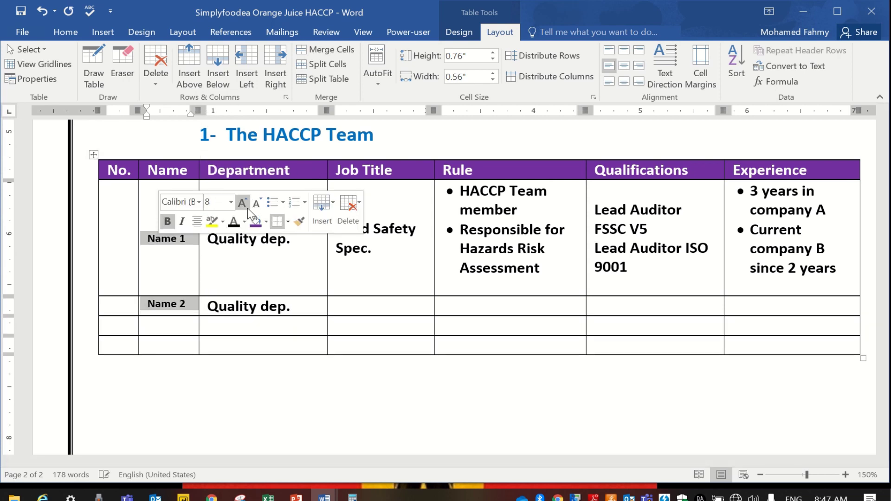
click(277, 238)
drag(330, 249, 300, 248)
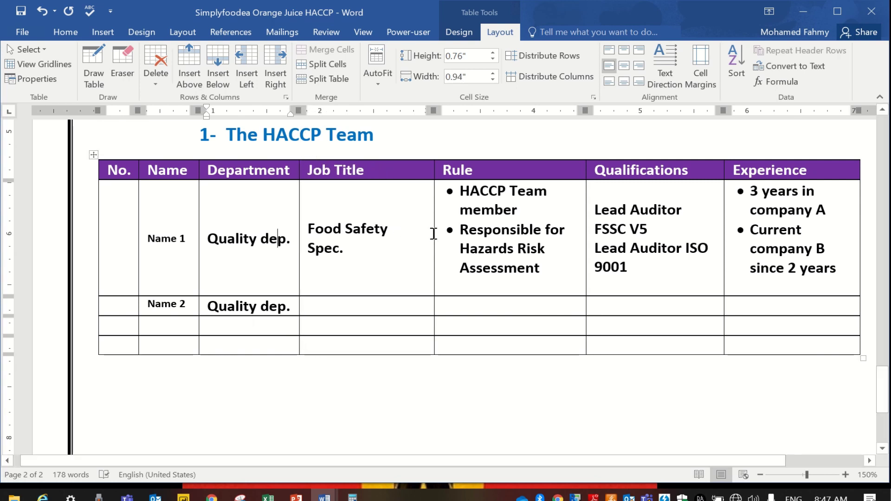
drag(434, 233, 402, 232)
mouse_move(169, 211)
mouse_down()
mouse_move(534, 250)
mouse_move(764, 288)
mouse_up()
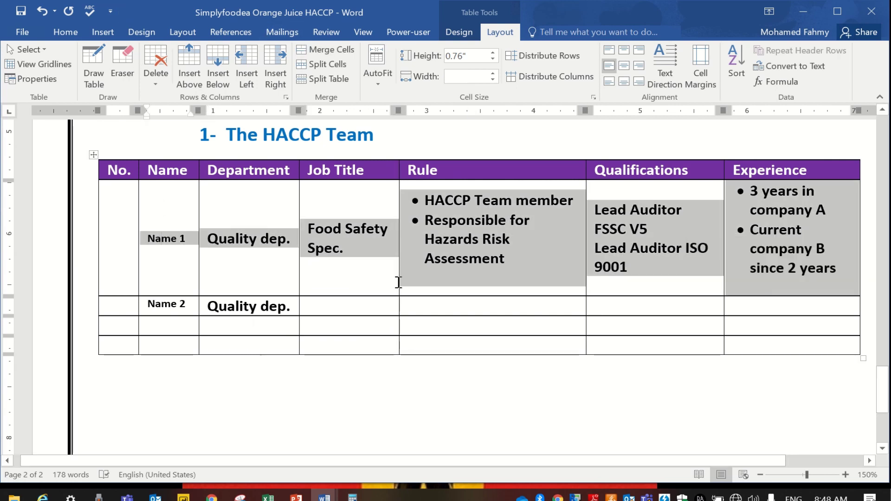
Step: Enter Quality Manager as Name 2's job title
click(360, 305)
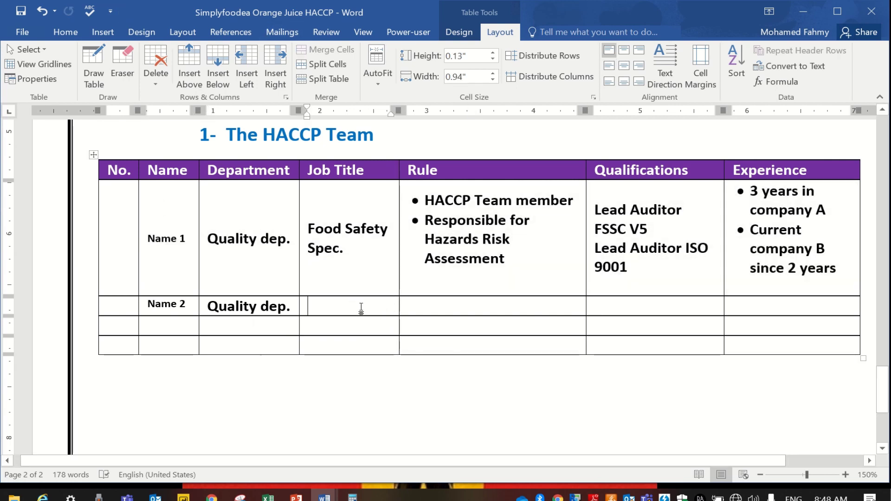
text(Qual)
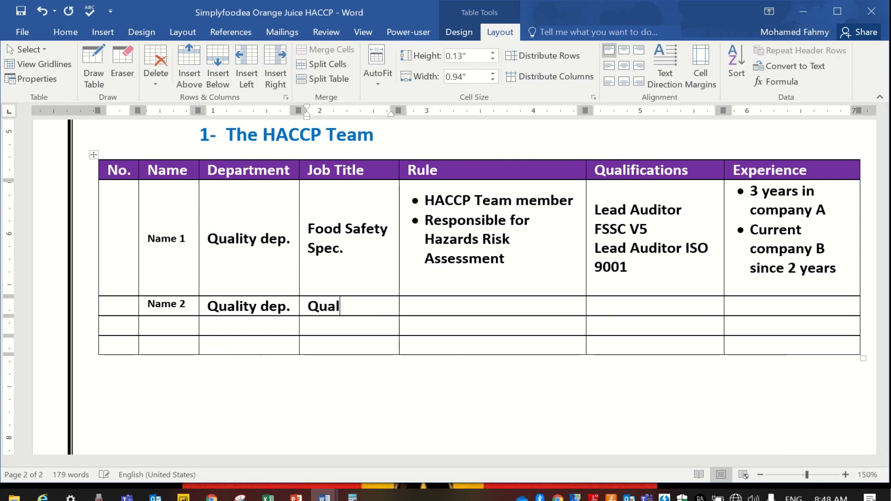
text(ity Man)
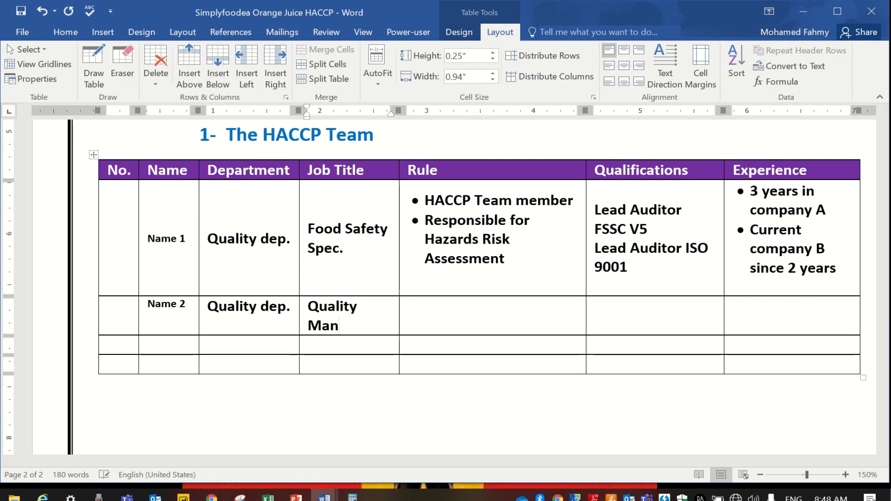
text(ager)
key(Tab)
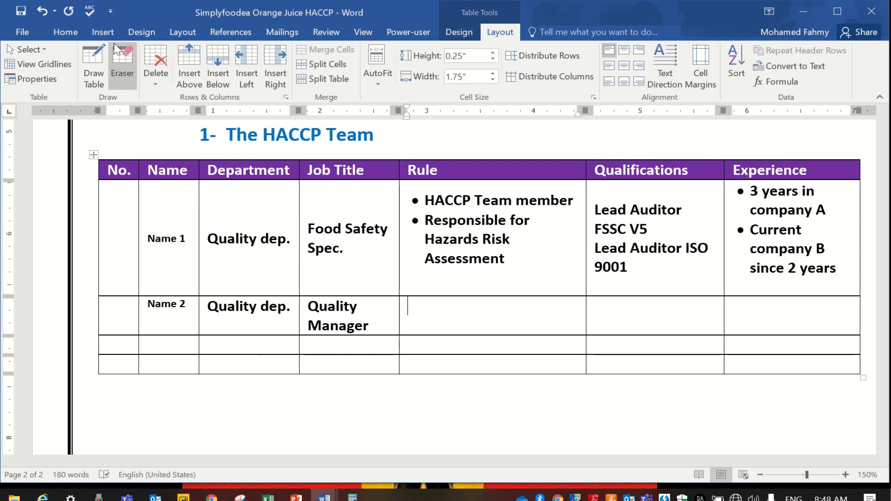
Step: Start a bulleted list in Name 2's Rule cell reading HACCP Team Leader
click(65, 32)
click(290, 55)
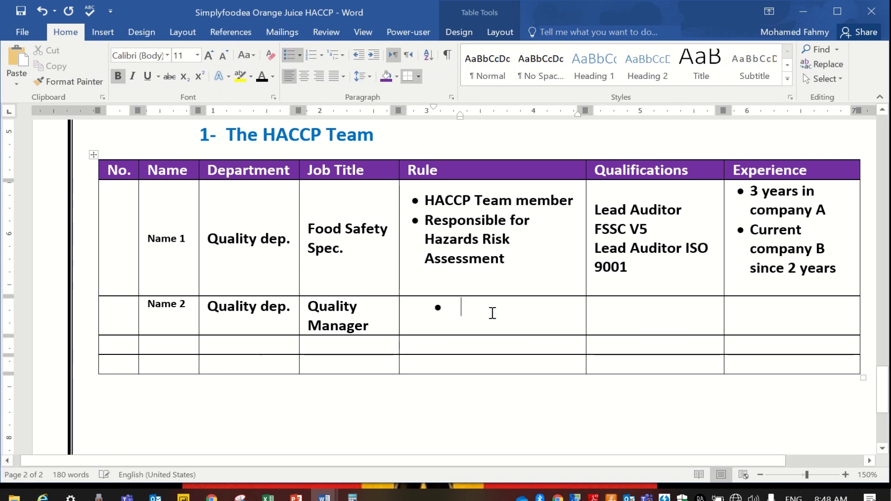
click(402, 197)
click(411, 196)
click(412, 199)
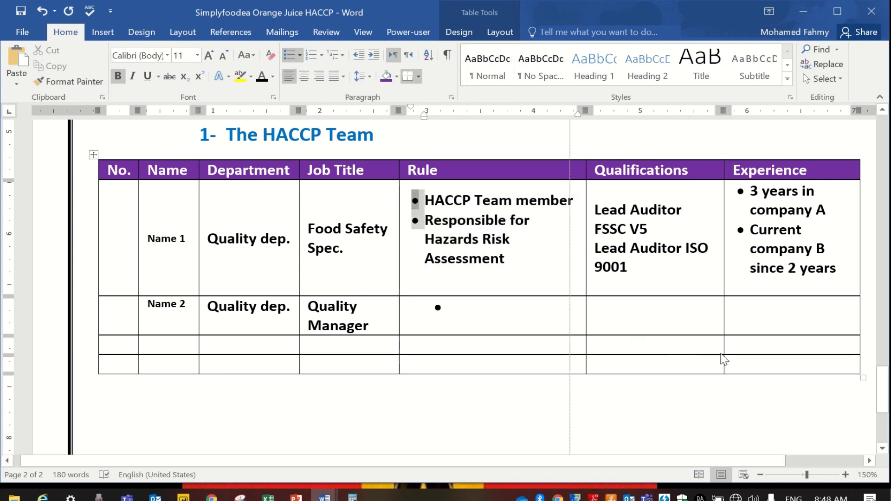
click(458, 309)
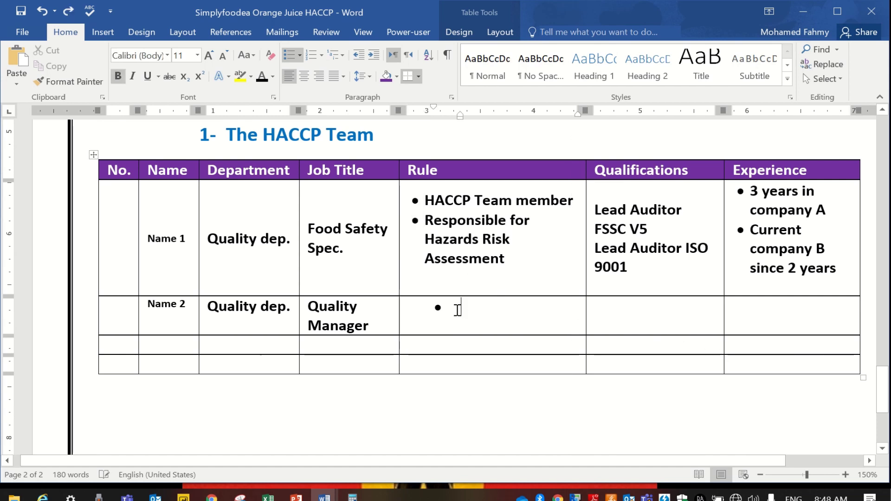
text(HACC)
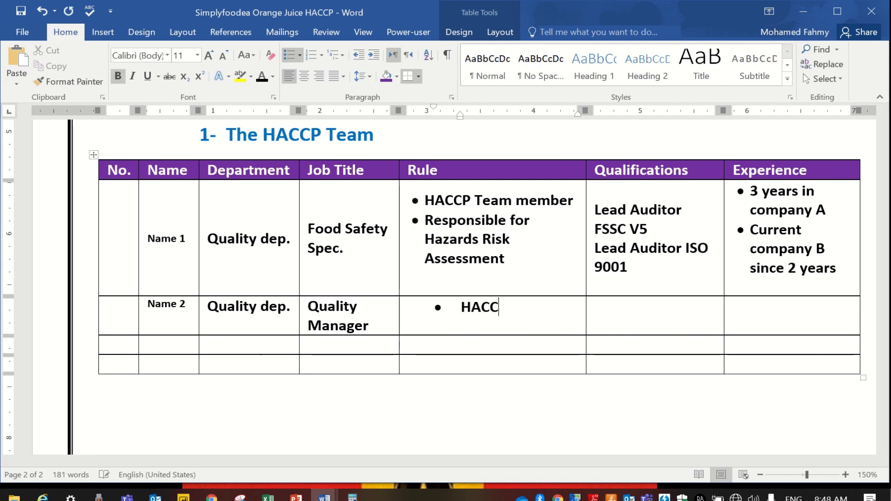
text(P Team )
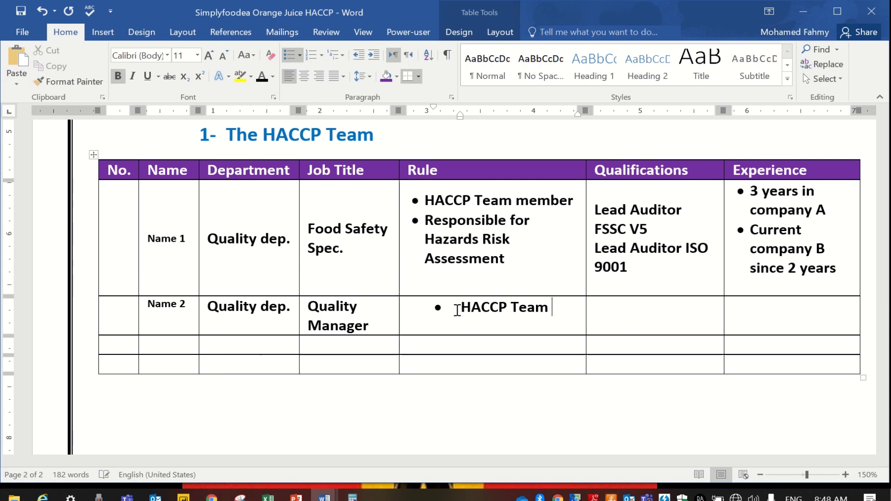
text(Leader)
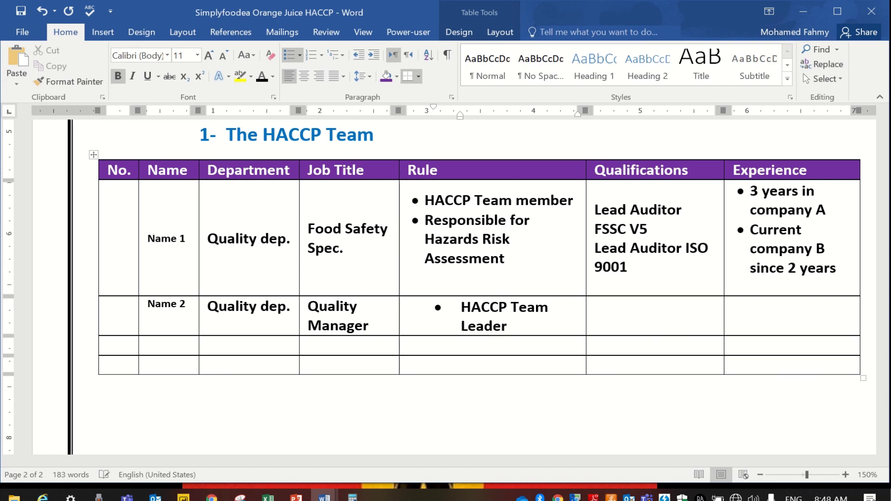
click(520, 268)
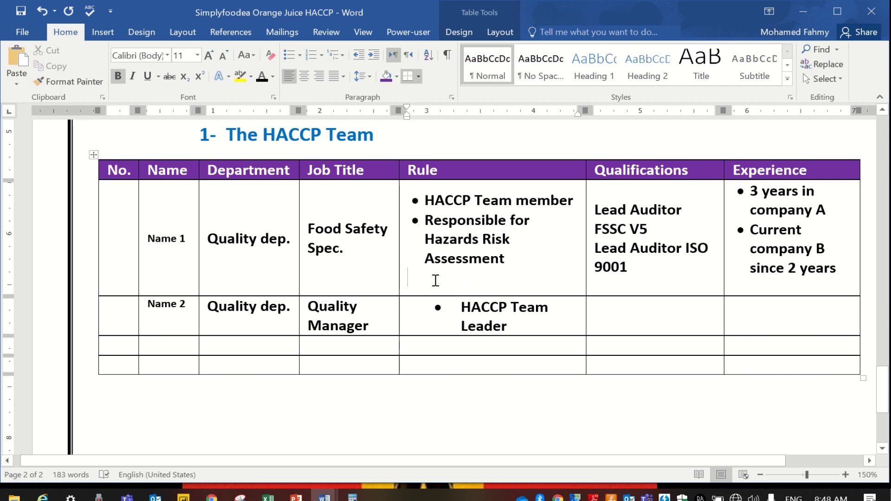
Step: Add a Deputy for HACCP Team Leader bullet to Name 1's roles and align Name 2's bullet with it
key(BackSpace)
key(Return)
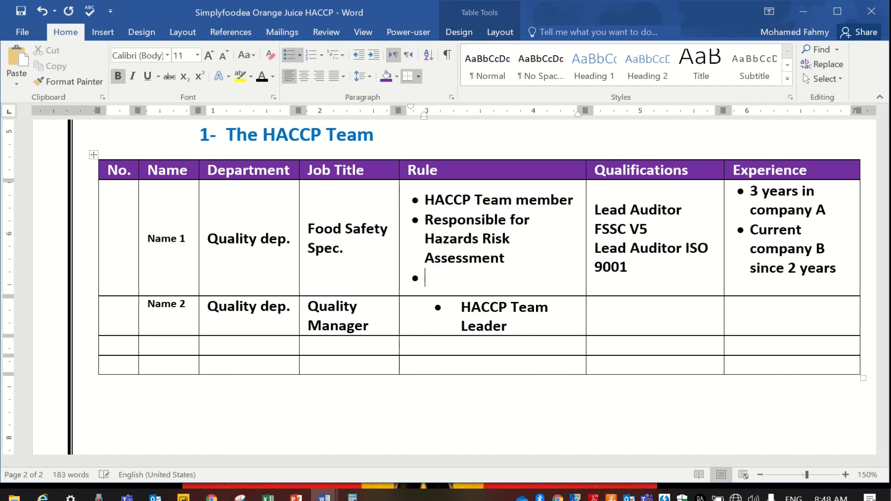
text(Deputy for HACCP Team)
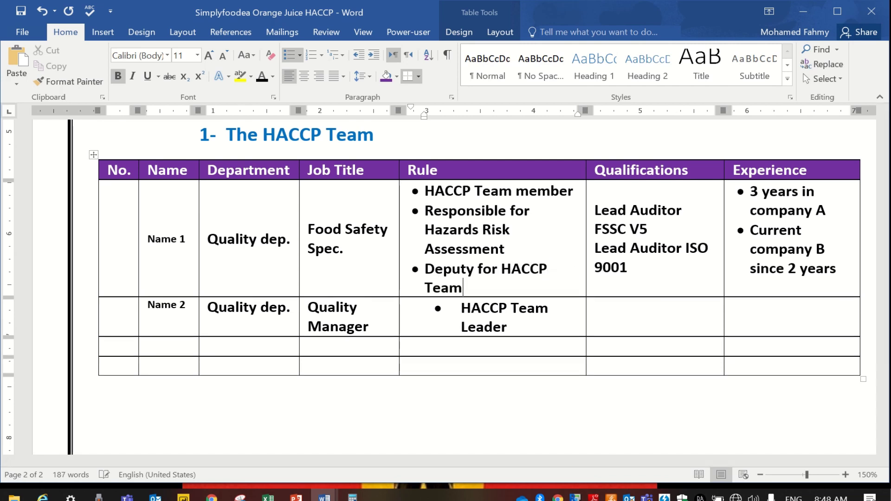
text( Leader)
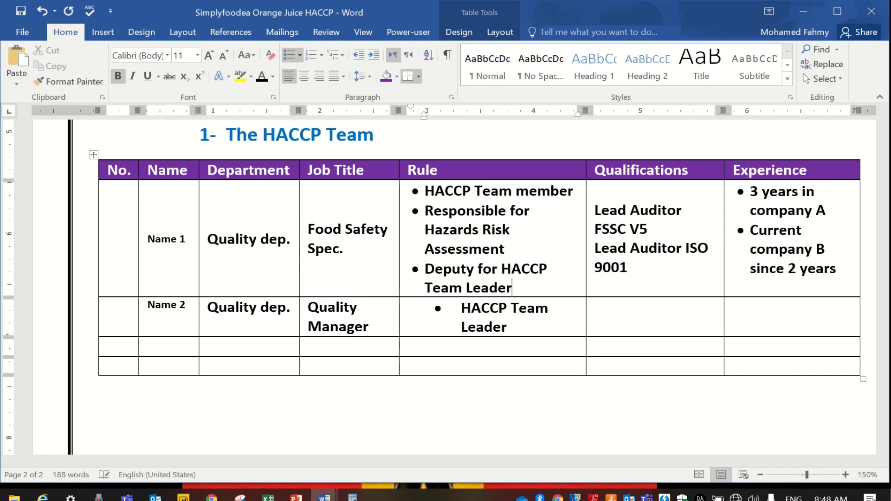
drag(522, 324, 462, 307)
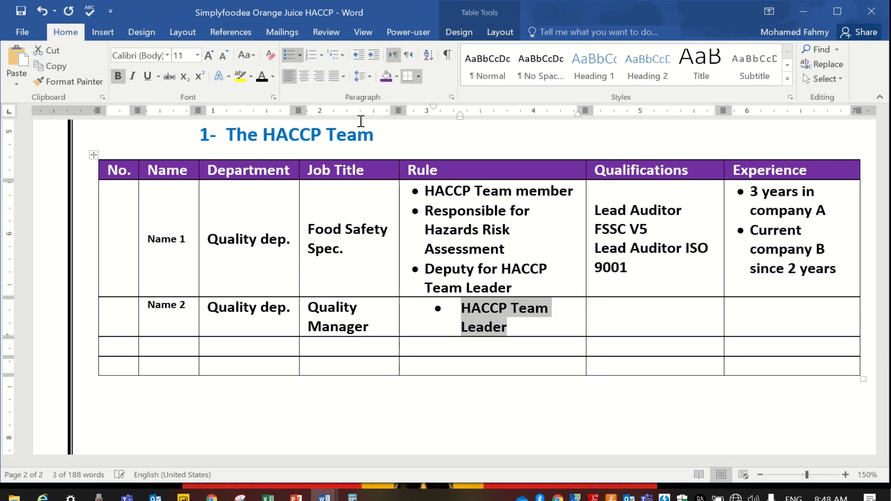
mouse_move(434, 108)
mouse_down()
mouse_move(412, 107)
mouse_move(460, 117)
mouse_move(412, 108)
mouse_up()
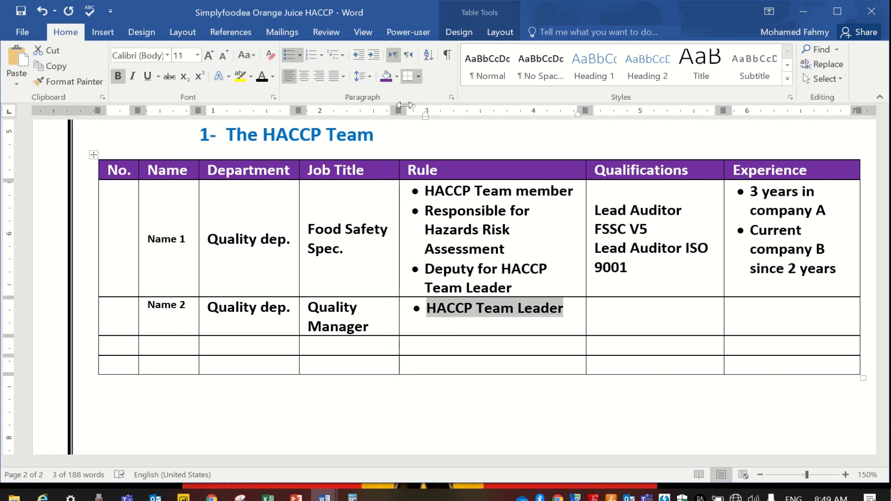
Step: Add a 'confirming the HACCP flow chart' bullet under Name 2's HACCP Team Leader
click(582, 316)
key(Return)
text(confirmi)
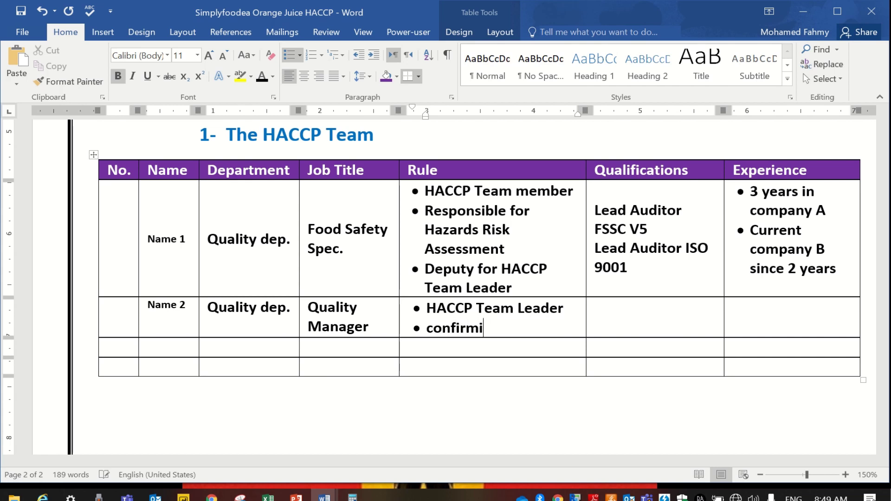
text(ng the HA)
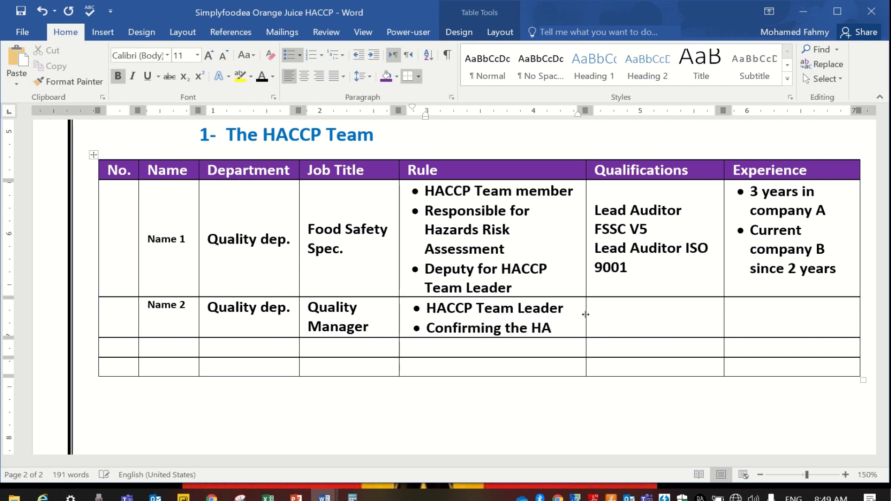
text(CP)
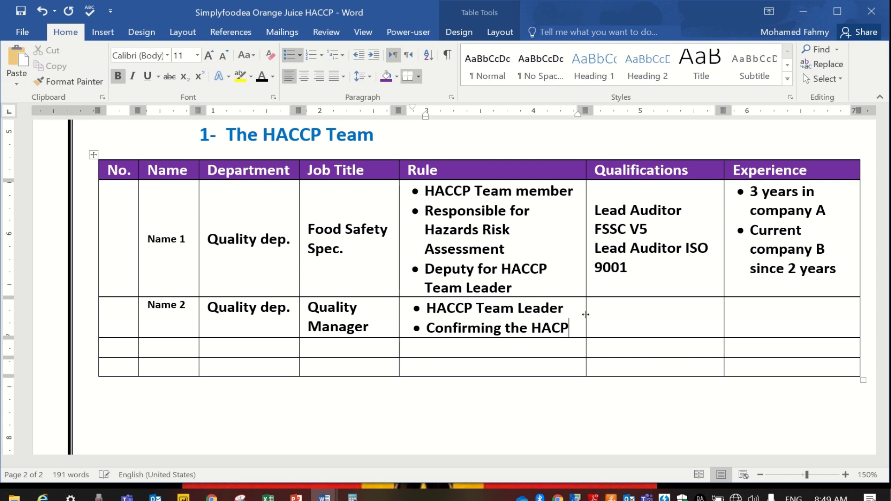
key(BackSpace)
text(C)
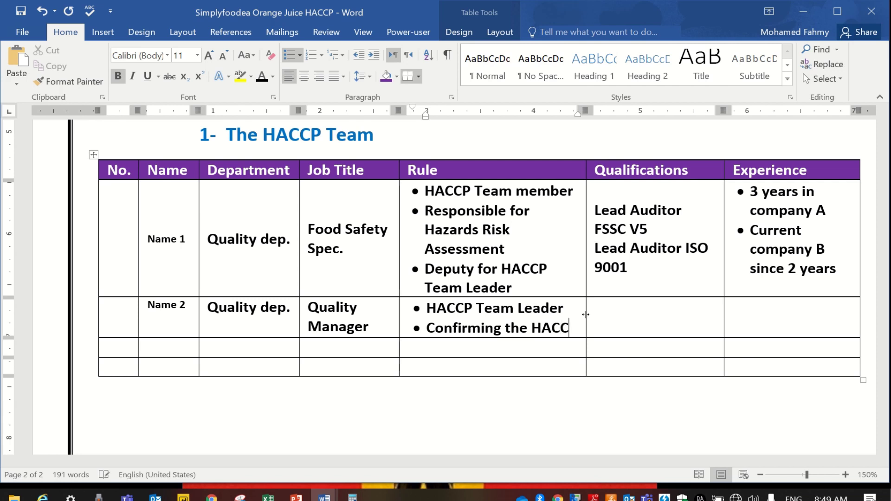
text(P fl)
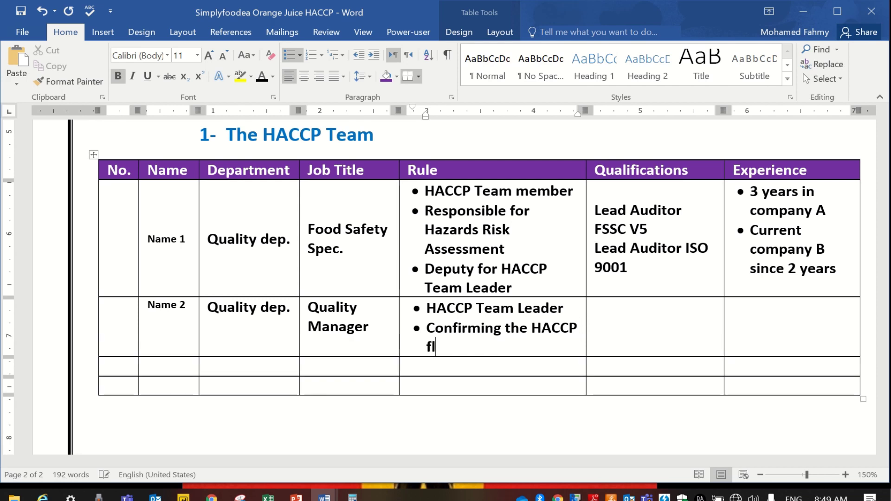
text(ow chart)
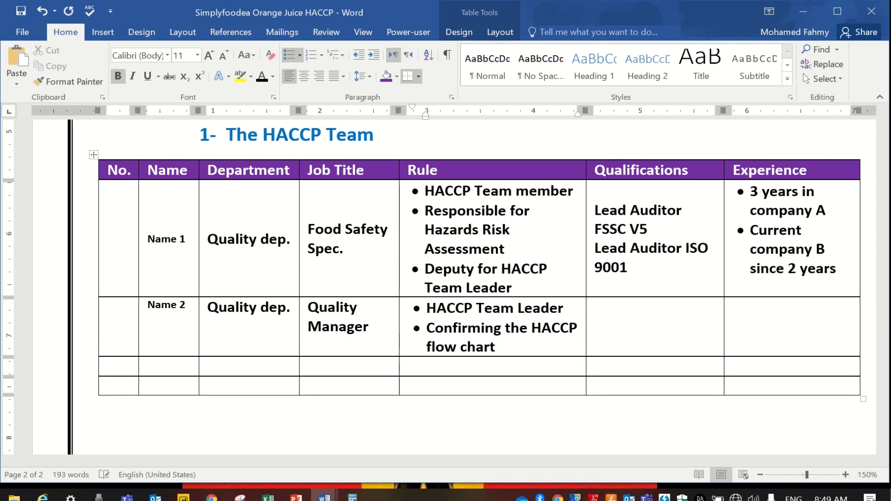
Step: Add bullets for creating a weekly HACCP Team meeting and approving the HACCP Validation
key(Return)
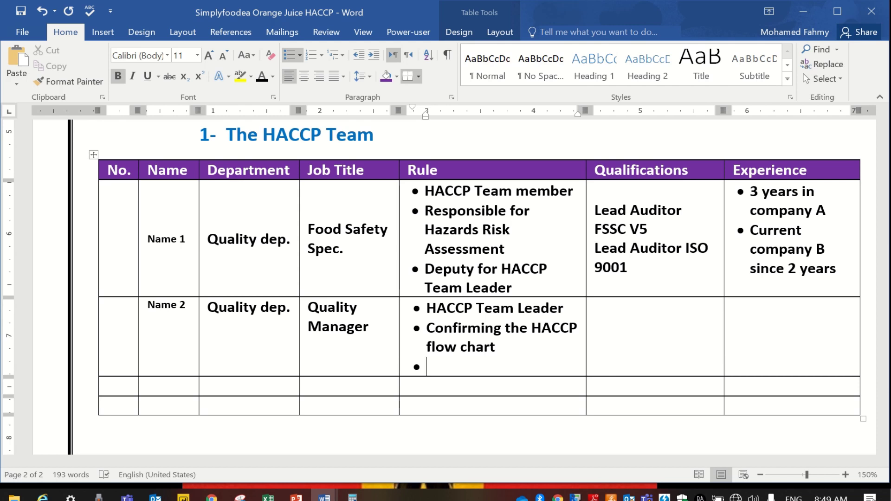
text(creat)
key(shift+F3)
text(e a w)
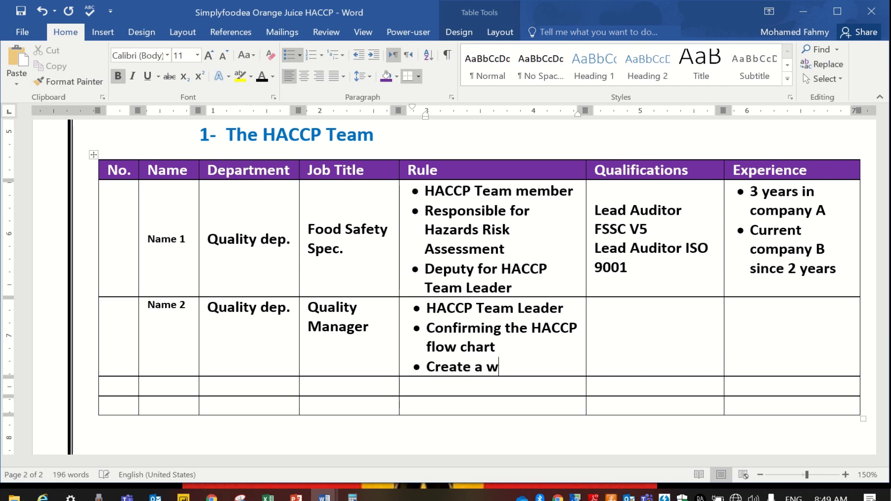
text(eekly mee)
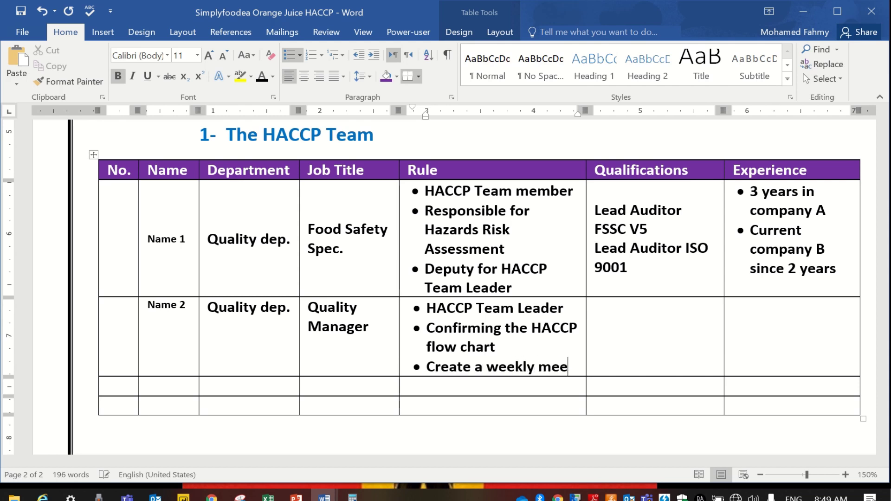
text(ting for HACCP T)
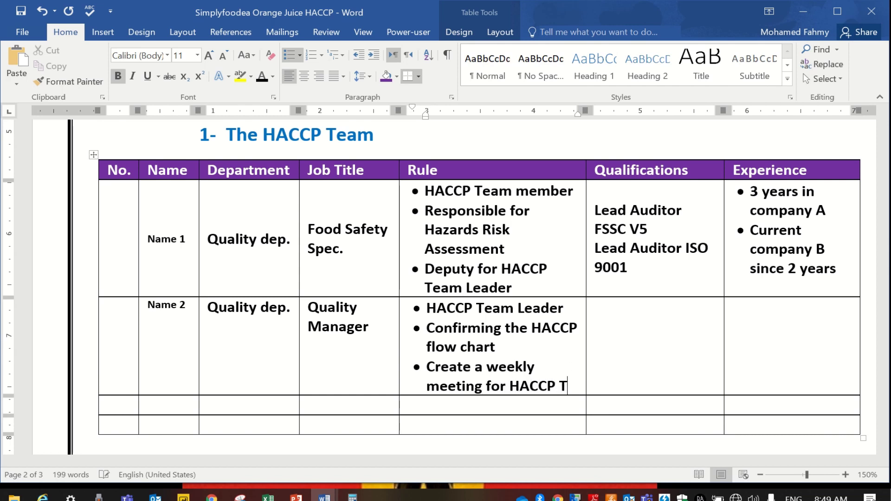
text(eam)
key(Return)
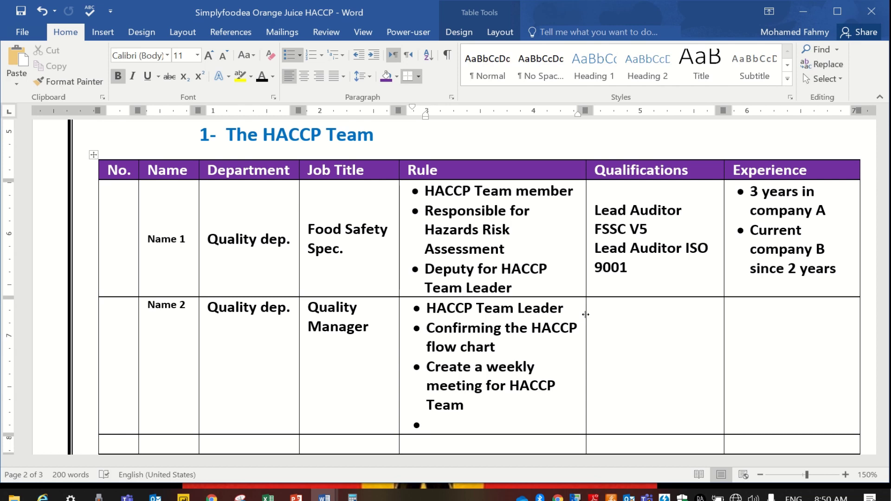
text(app)
text(orve the)
text(HACCP )
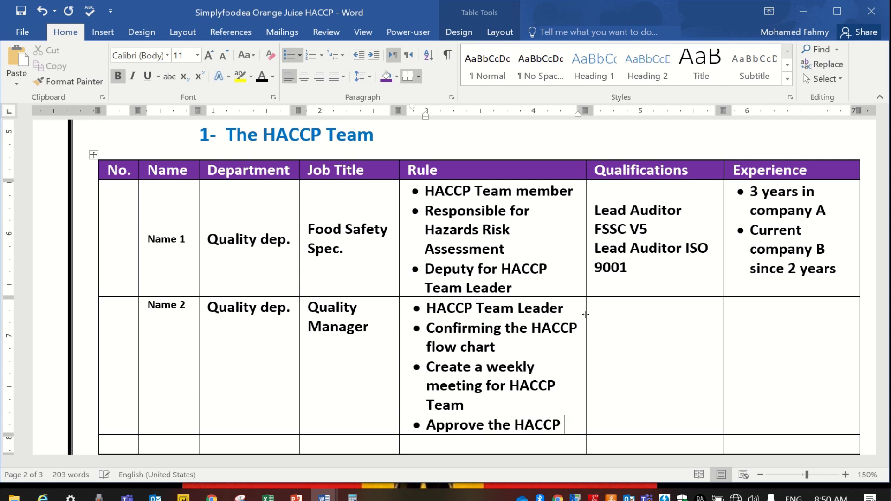
text(Validation)
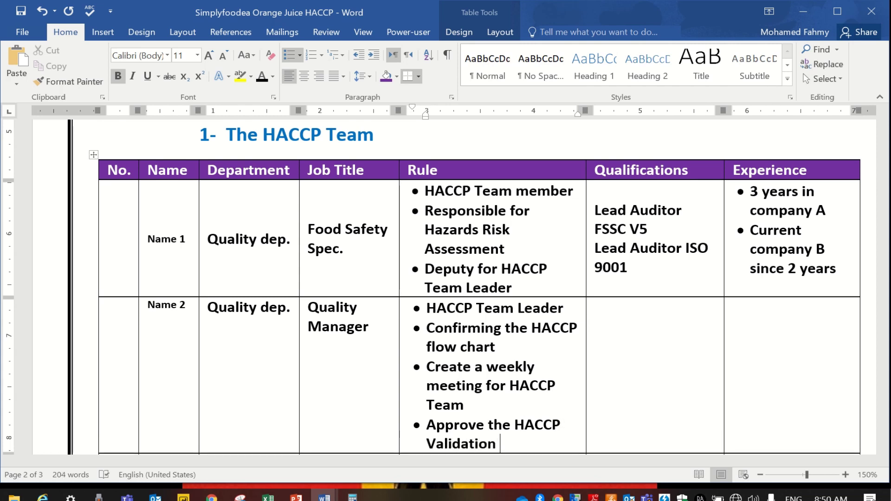
Step: Turn Name 1's qualifications into bullets and shift them left
click(586, 314)
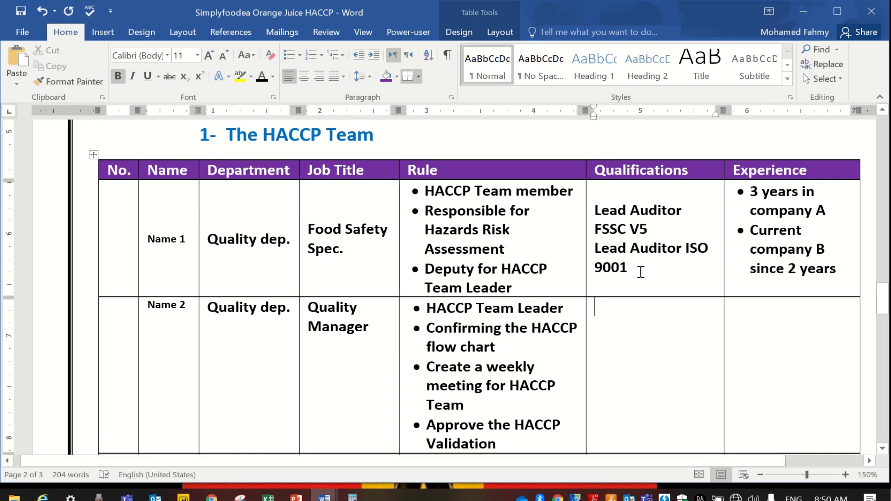
drag(631, 268, 590, 205)
key(ctrl+c)
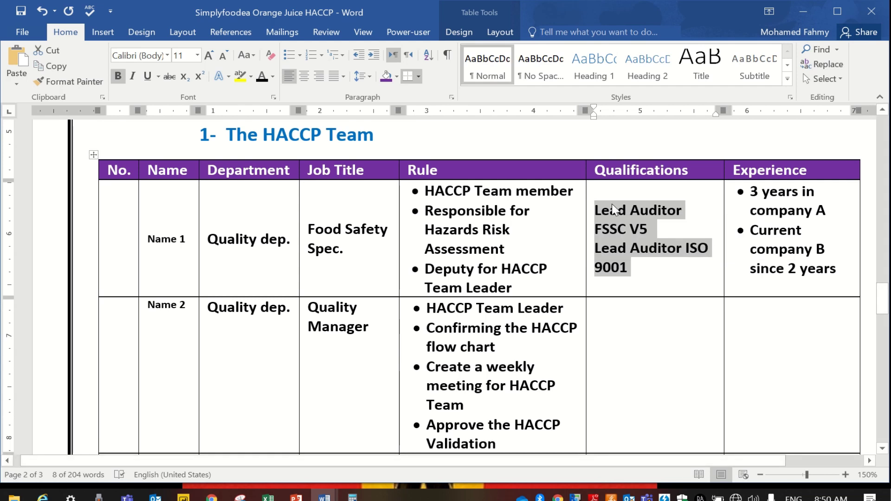
click(290, 55)
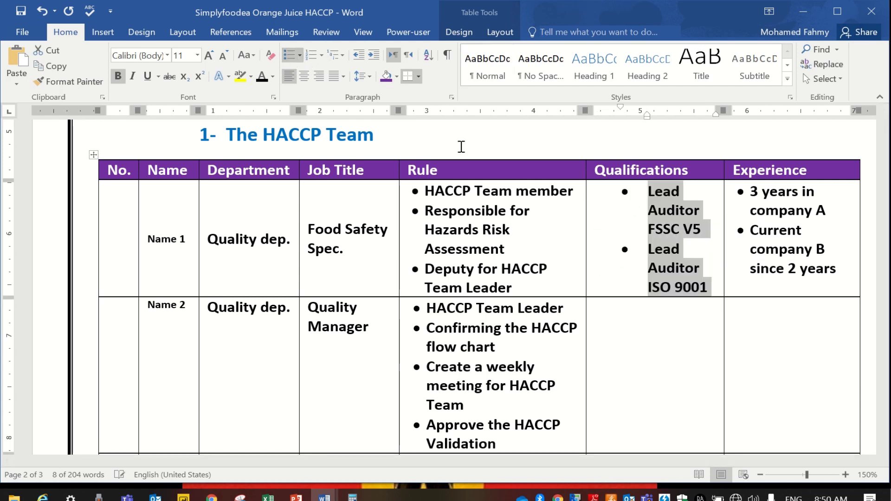
mouse_move(621, 108)
mouse_down()
mouse_move(600, 107)
mouse_move(613, 115)
mouse_move(598, 106)
mouse_up()
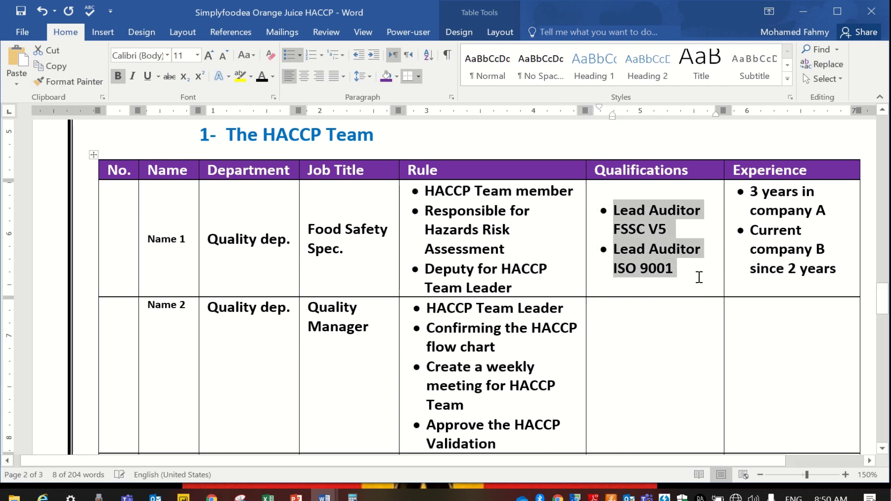
Step: Paste the Lead Auditor qualifications into Name 2's cell as aligned bullets, plus a new bullet after ISO 9001
click(650, 326)
key(ctrl+v)
drag(635, 386, 594, 308)
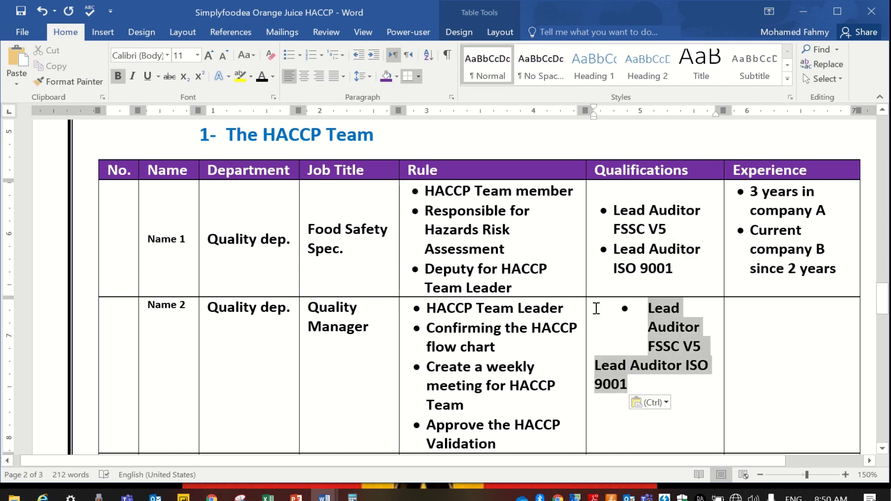
click(291, 56)
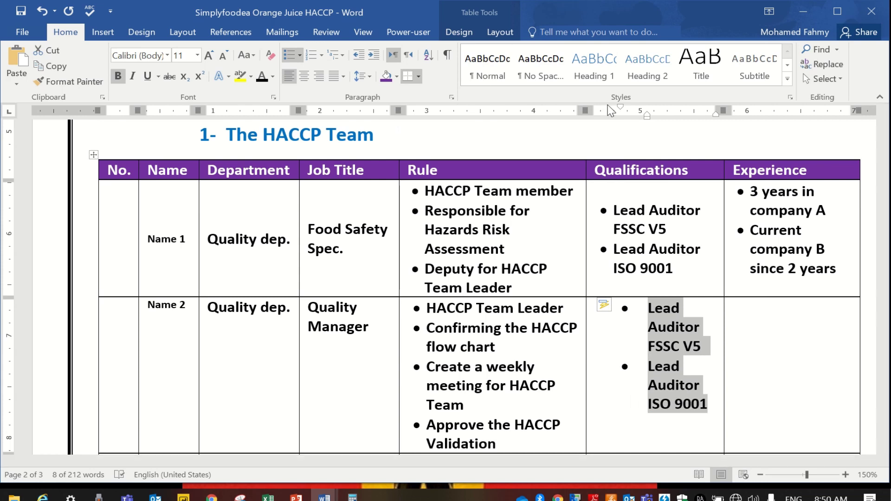
drag(647, 116, 586, 111)
drag(588, 105, 599, 106)
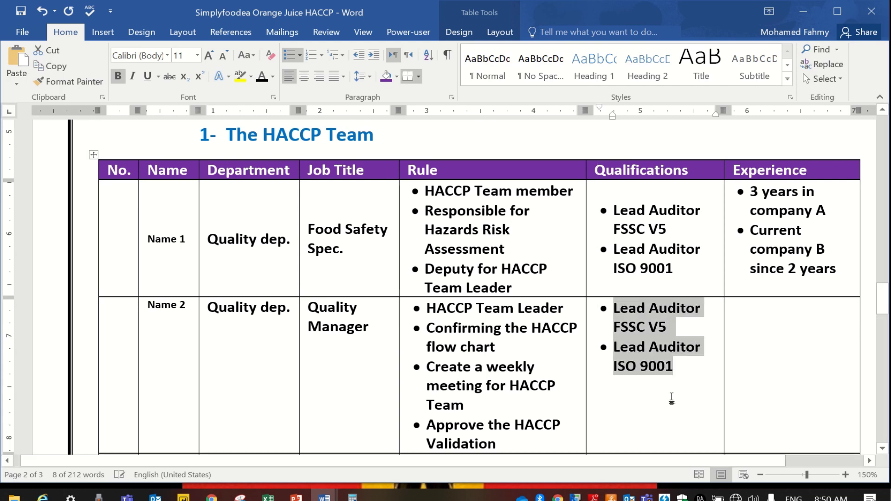
click(688, 374)
key(Return)
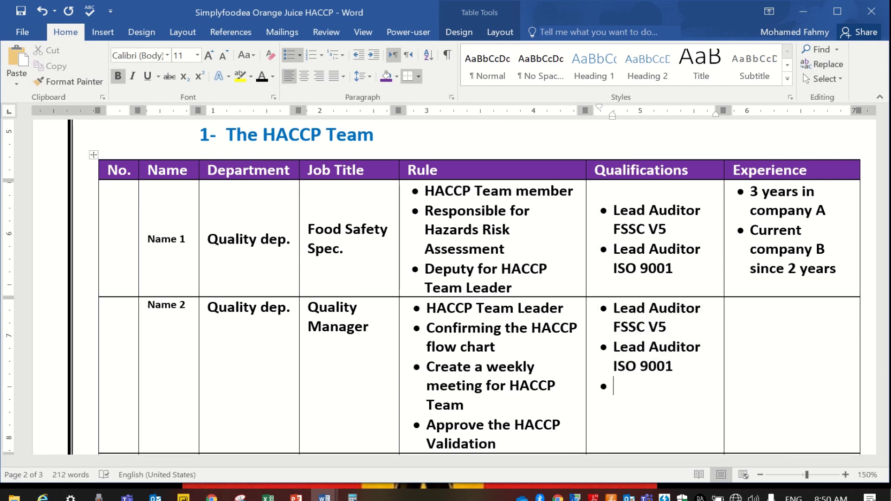
Step: Add CQM and MBA degree bullets after Name 2's Lead Auditor qualifications
text(CQM)
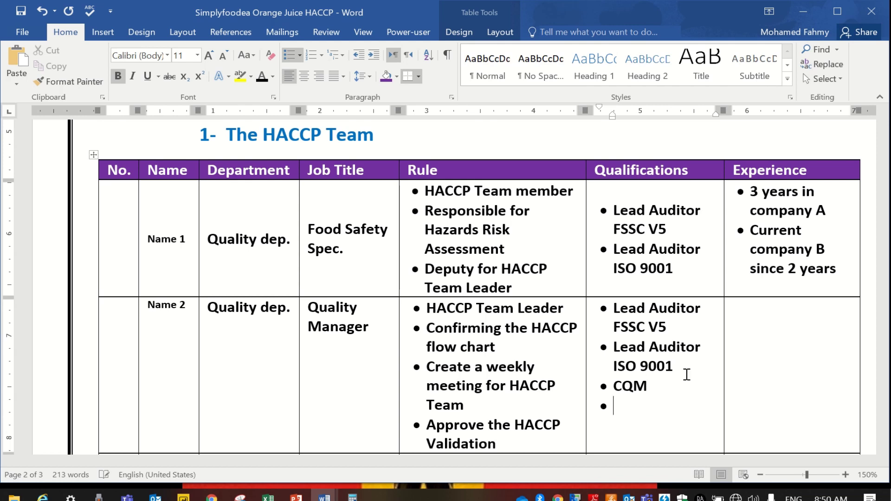
text(MBA degree)
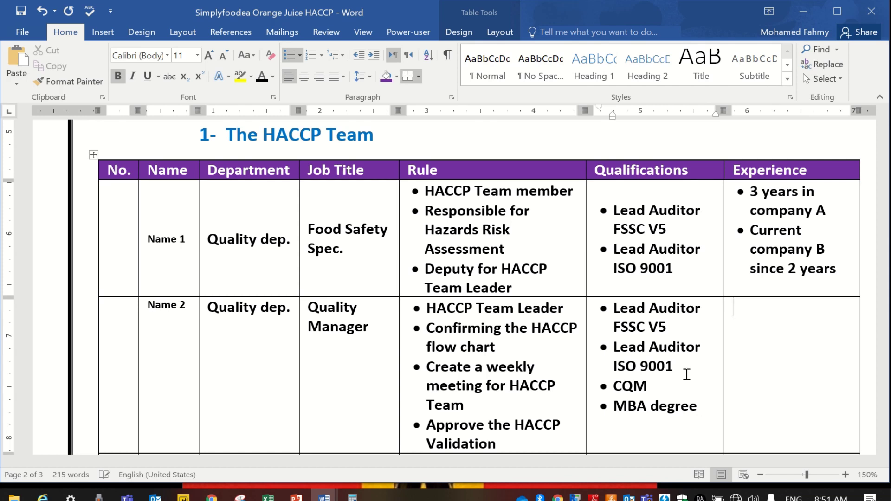
key(Tab)
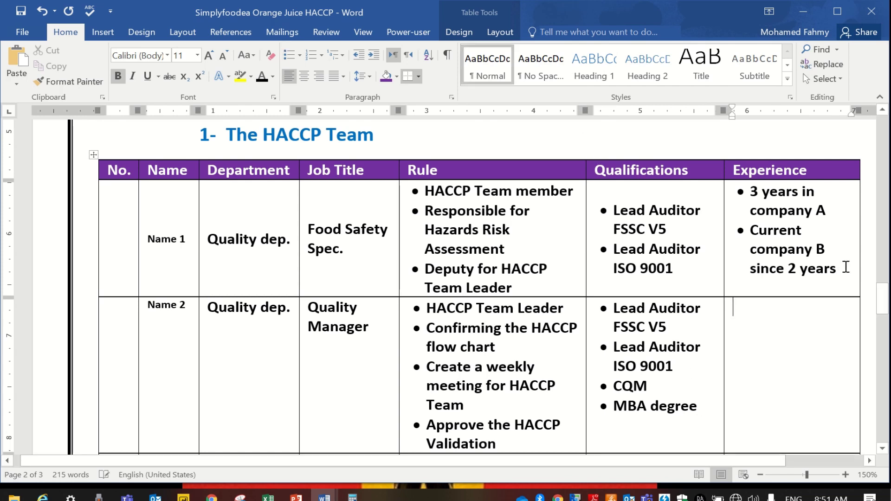
Step: Copy the '3 years in company A' and 'Current company B since 2 years' bullets into Name 2's Experience, indented to match
drag(842, 267, 728, 192)
key(ctrl+c)
click(756, 311)
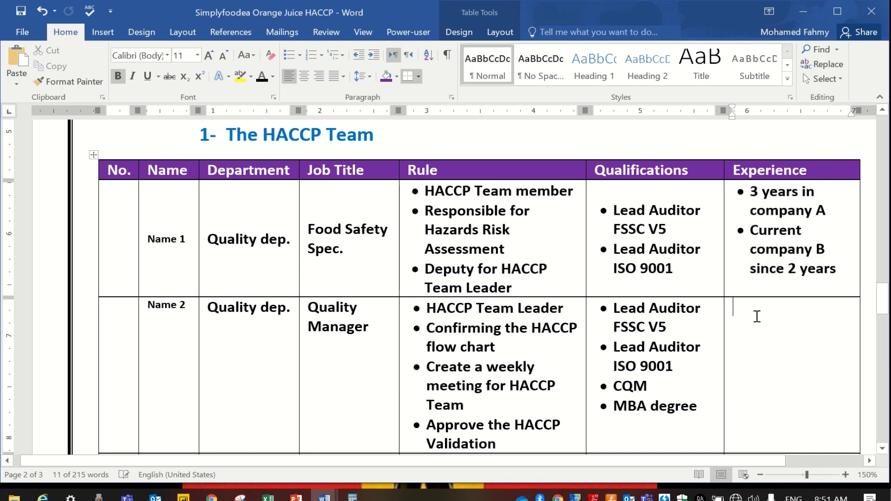
key(ctrl+v)
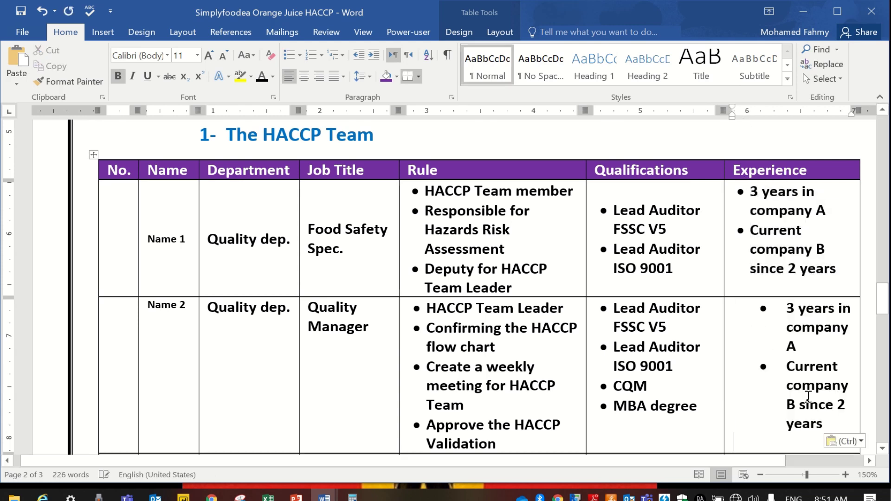
drag(828, 426, 768, 302)
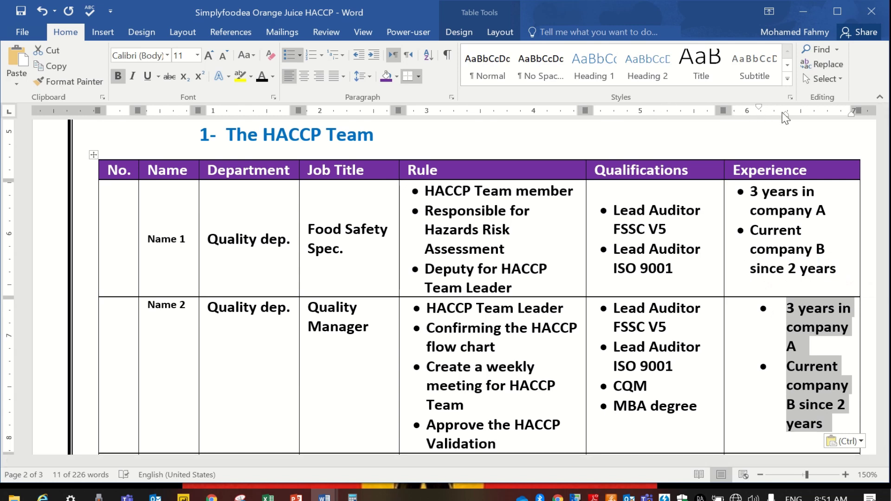
drag(787, 115, 732, 108)
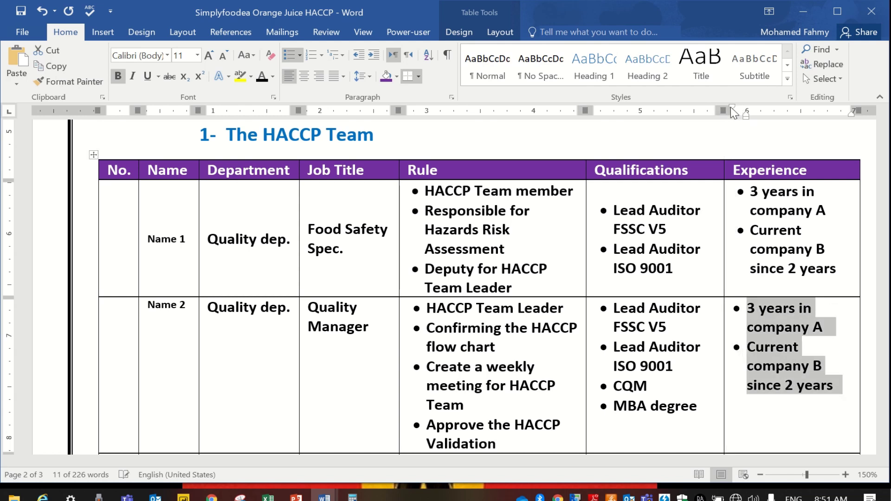
click(793, 347)
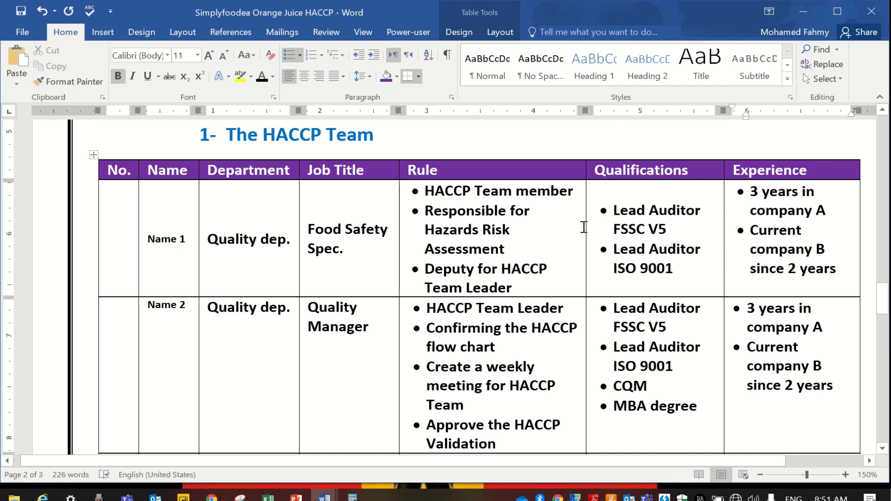
Step: Insert and copy a 'Graduated from Faculty of ……… since' bullet above Name 1's Lead Auditor FSSC V5
click(615, 211)
key(Return)
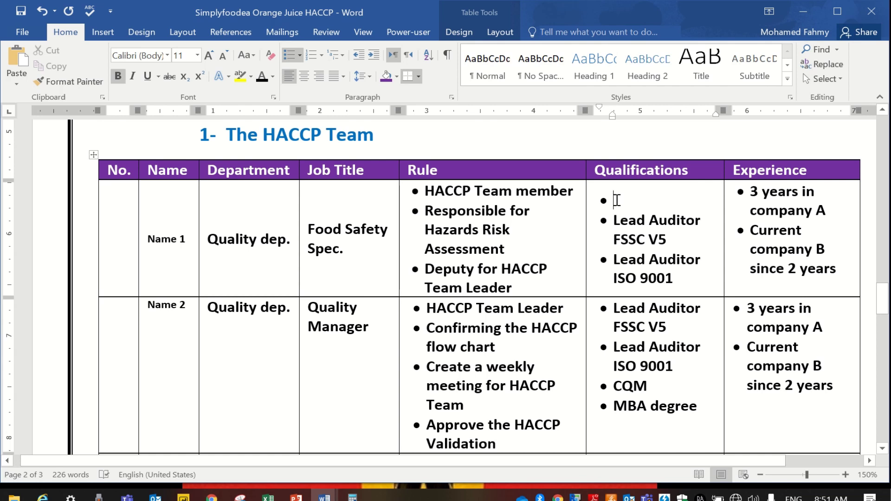
text(Graduated from )
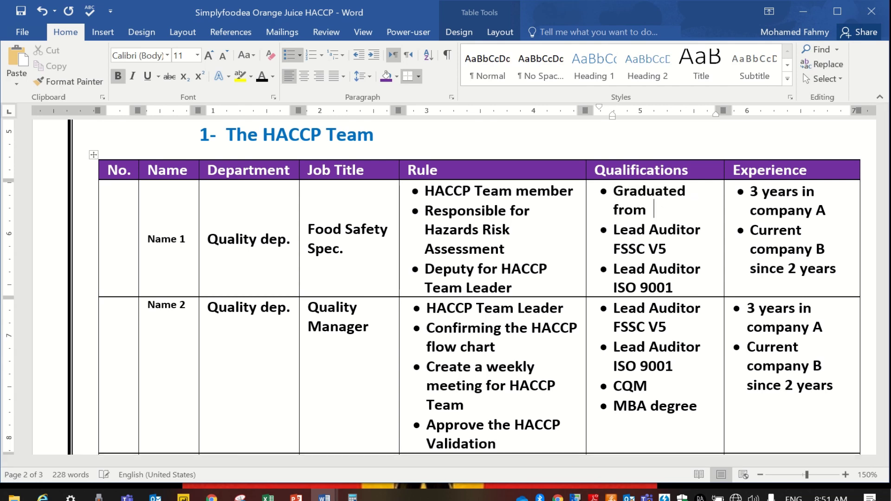
text(Faculty of .)
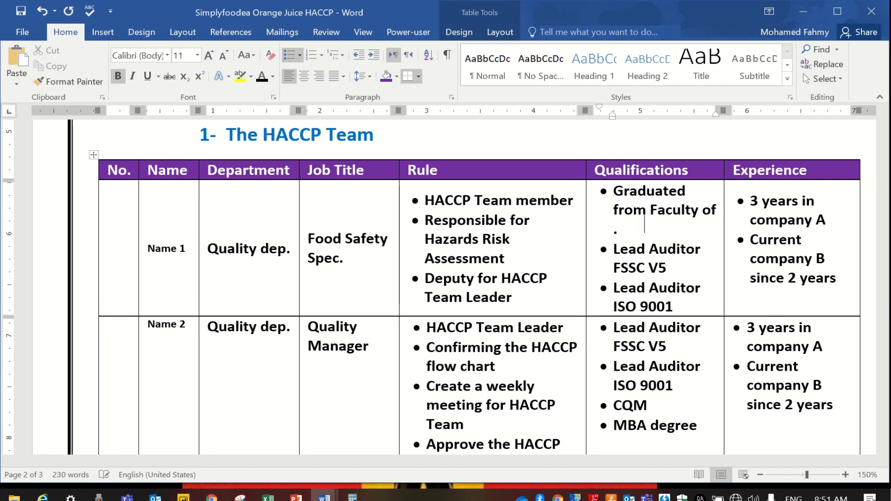
text(.....)
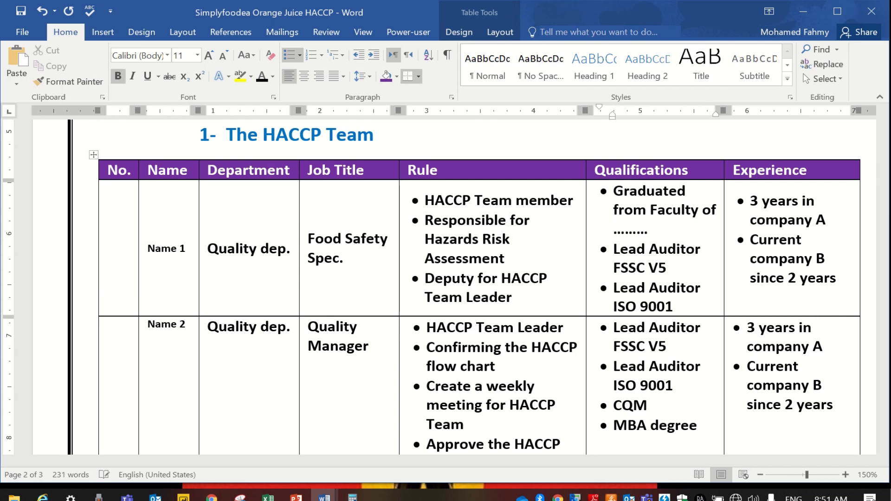
drag(650, 232, 624, 193)
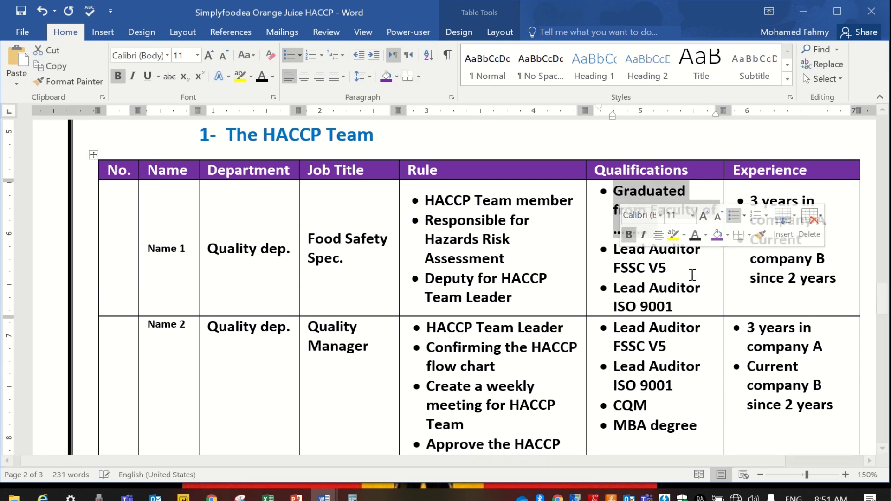
click(608, 216)
text(since)
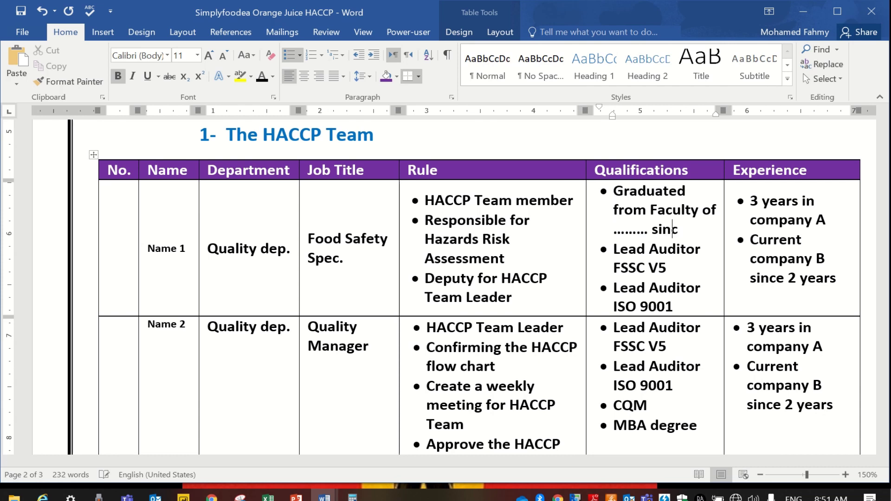
drag(692, 234, 613, 190)
click(616, 330)
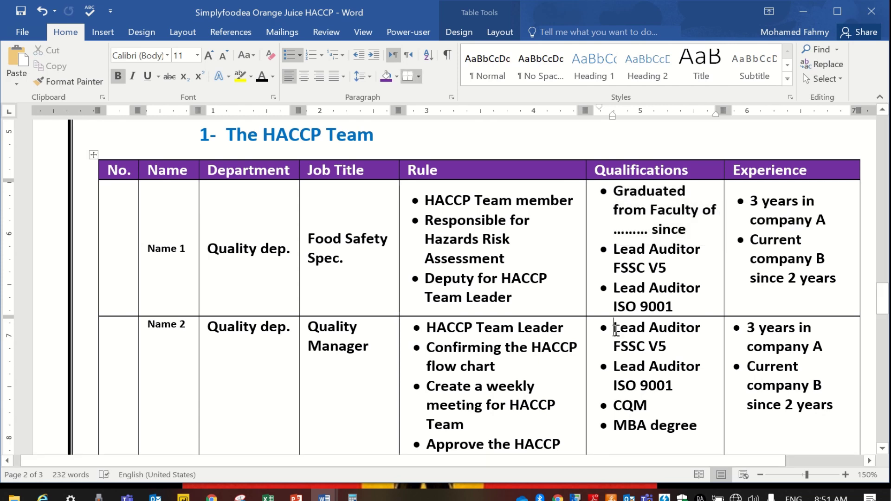
Step: Paste the Graduated from Faculty bullet above Name 2's Lead Auditor FSSC V5, removing the extra empty line
key(Return)
click(623, 326)
key(ctrl+v)
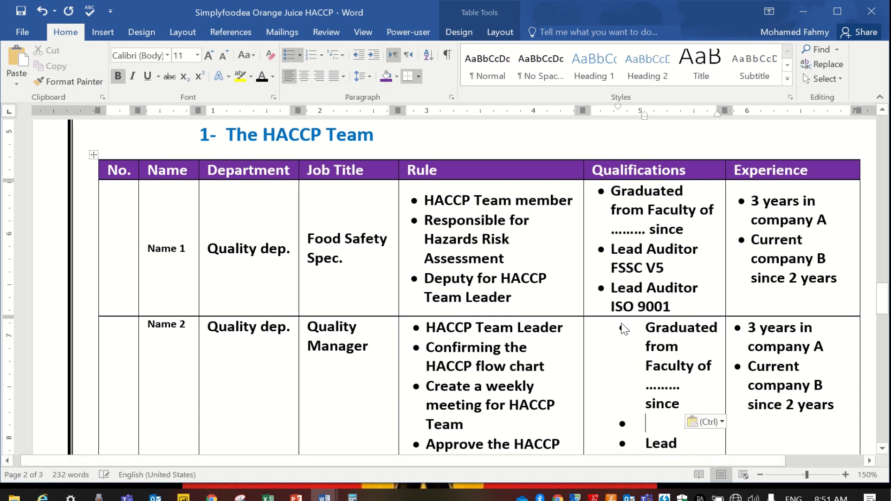
key(ctrl+z)
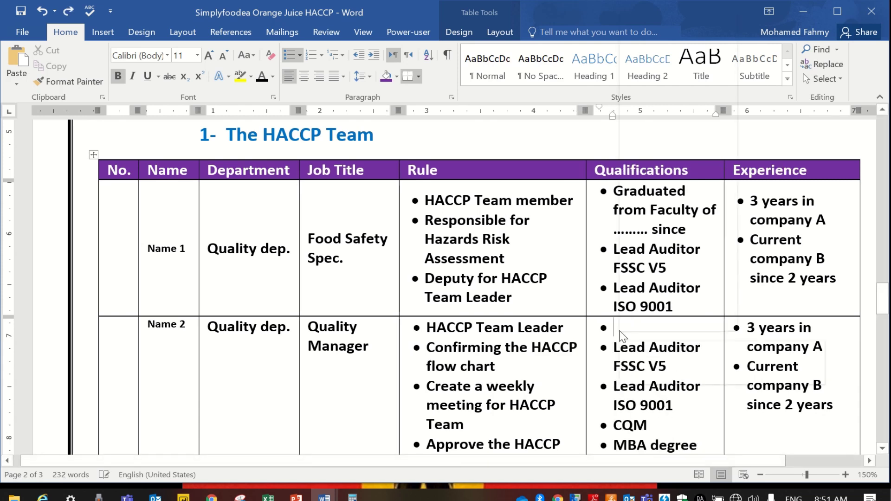
right_click(621, 328)
click(698, 79)
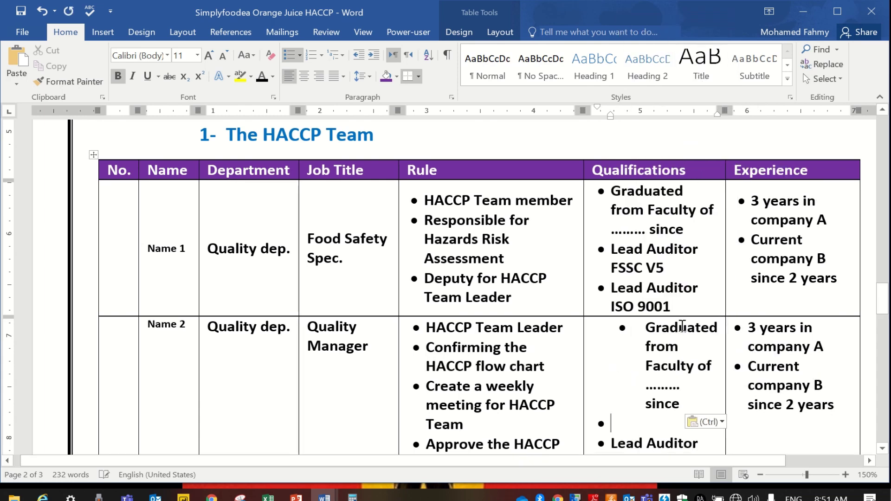
key(ctrl+z)
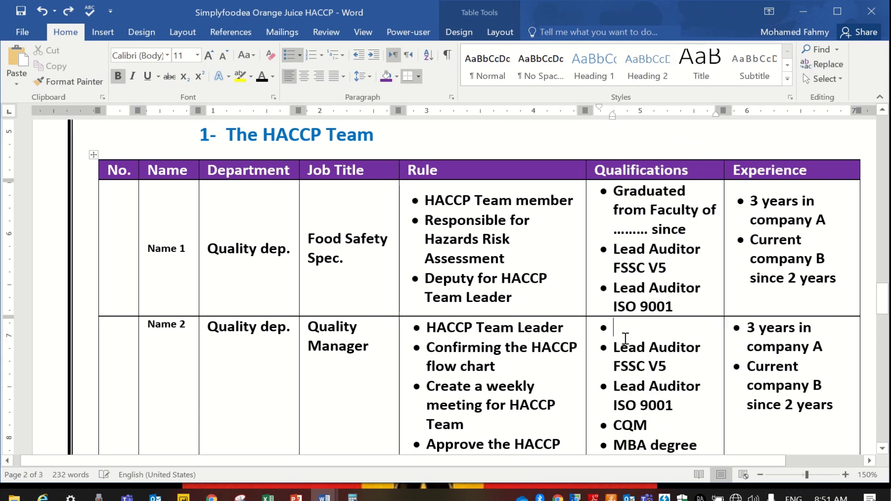
key(ctrl+v)
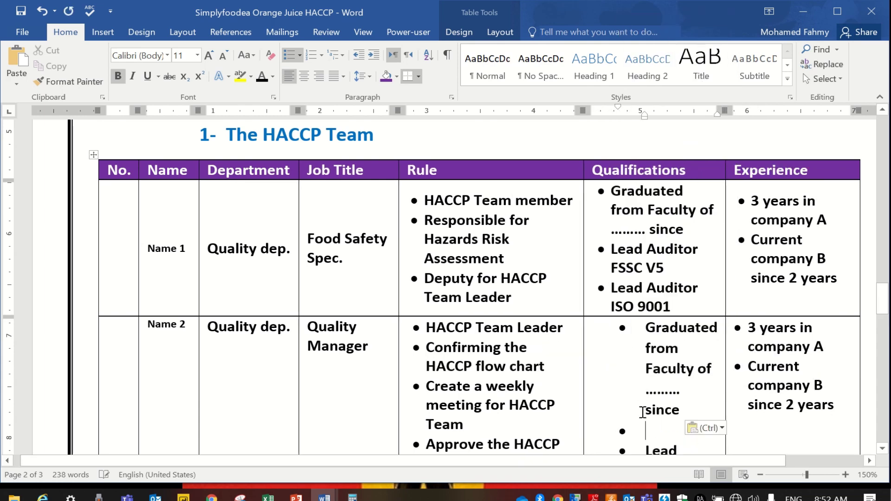
key(BackSpace)
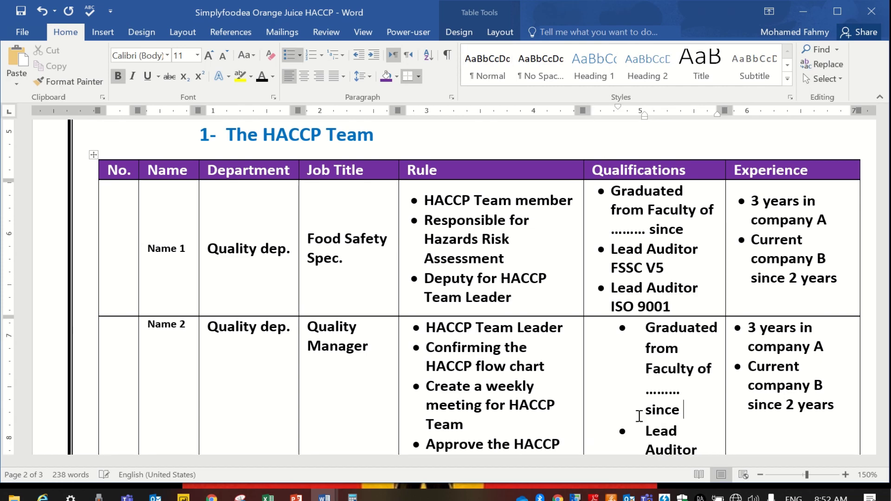
Step: Place the insertion point at the dotted line of Name 2's Graduated bullet
scroll(645, 348, down, 1)
click(644, 344)
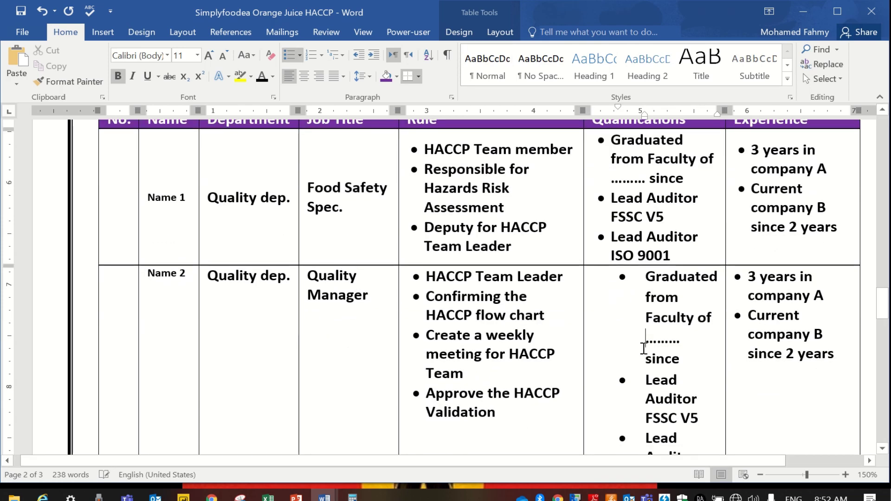
scroll(645, 348, down, 2)
scroll(642, 418, down, 3)
Step: Indent Name 2's qualification bullets, including CQM and MBA degree, to match the Lead Auditor bullets, and save
mouse_move(642, 370)
mouse_down()
mouse_move(609, 334)
mouse_move(585, 195)
mouse_up()
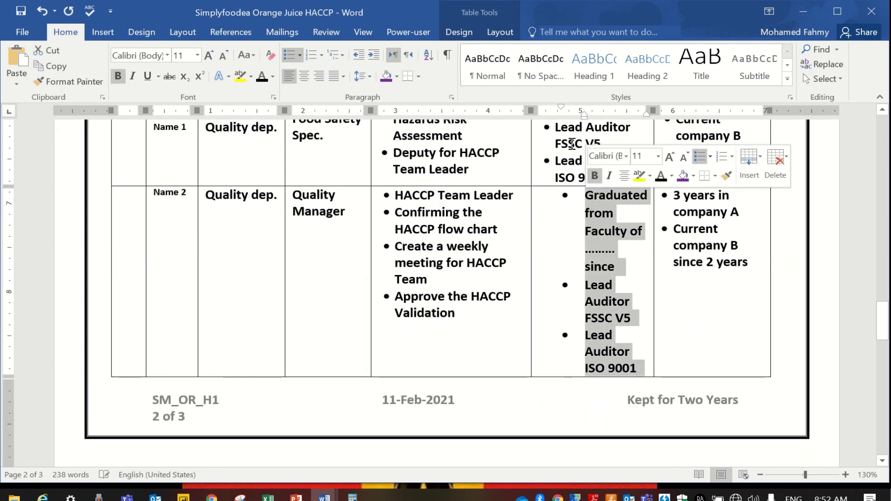
mouse_move(585, 116)
mouse_down()
mouse_move(547, 113)
mouse_move(562, 115)
mouse_move(541, 102)
mouse_move(561, 115)
mouse_move(548, 106)
mouse_up()
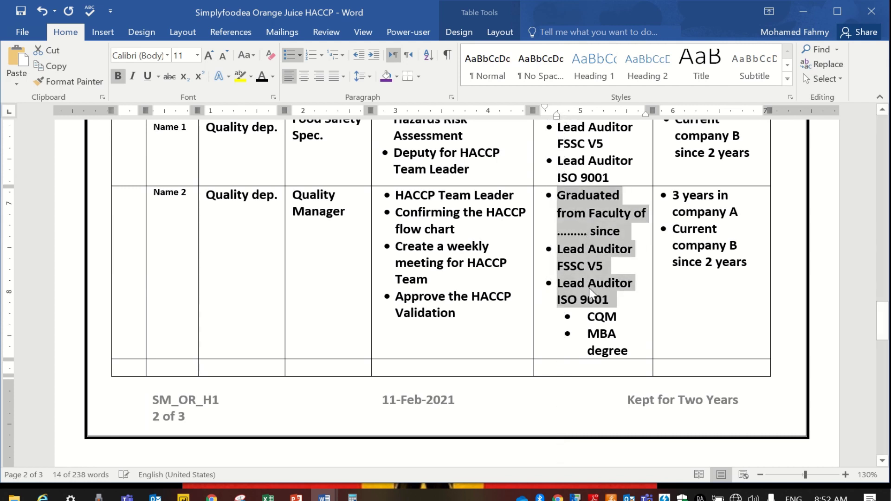
drag(625, 333, 585, 316)
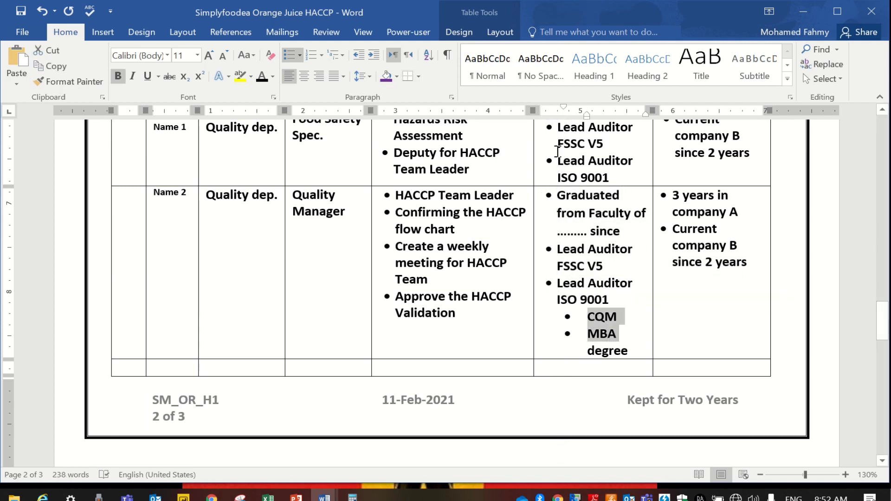
mouse_move(563, 108)
mouse_down()
mouse_move(546, 109)
mouse_move(586, 115)
mouse_move(547, 110)
mouse_move(575, 115)
mouse_move(556, 110)
mouse_up()
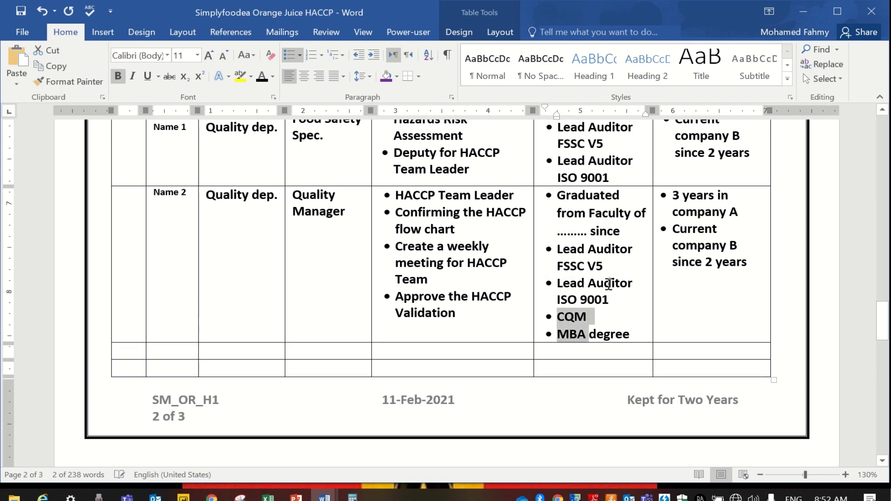
click(613, 308)
key(ctrl+s)
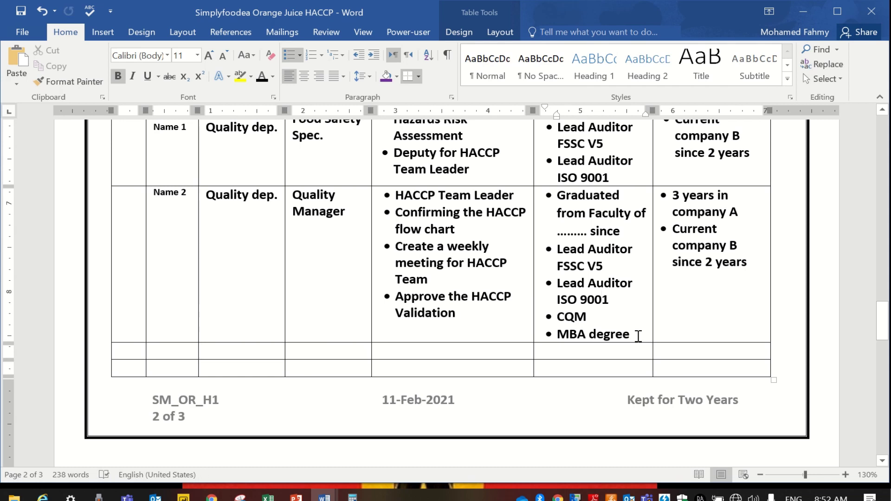